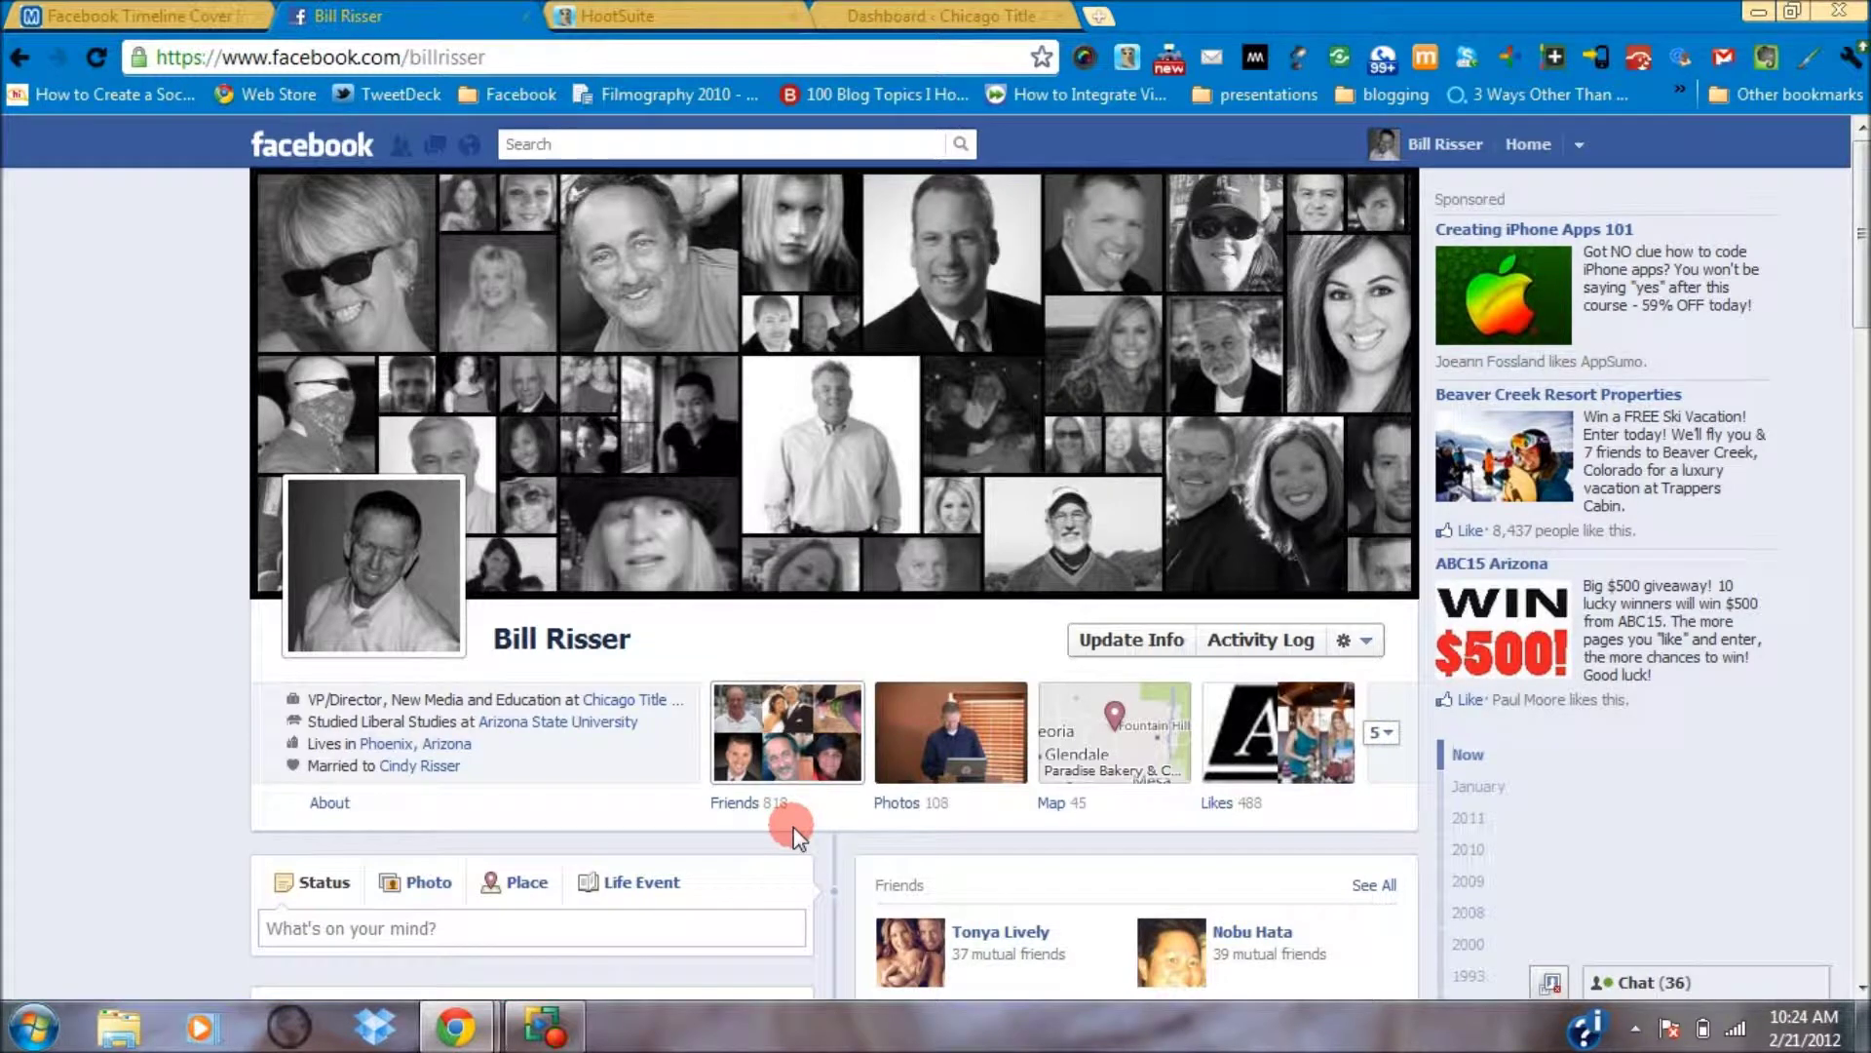
# Step: Open the timeline's Friends page listing all 818 friends
pyautogui.click(774, 729)
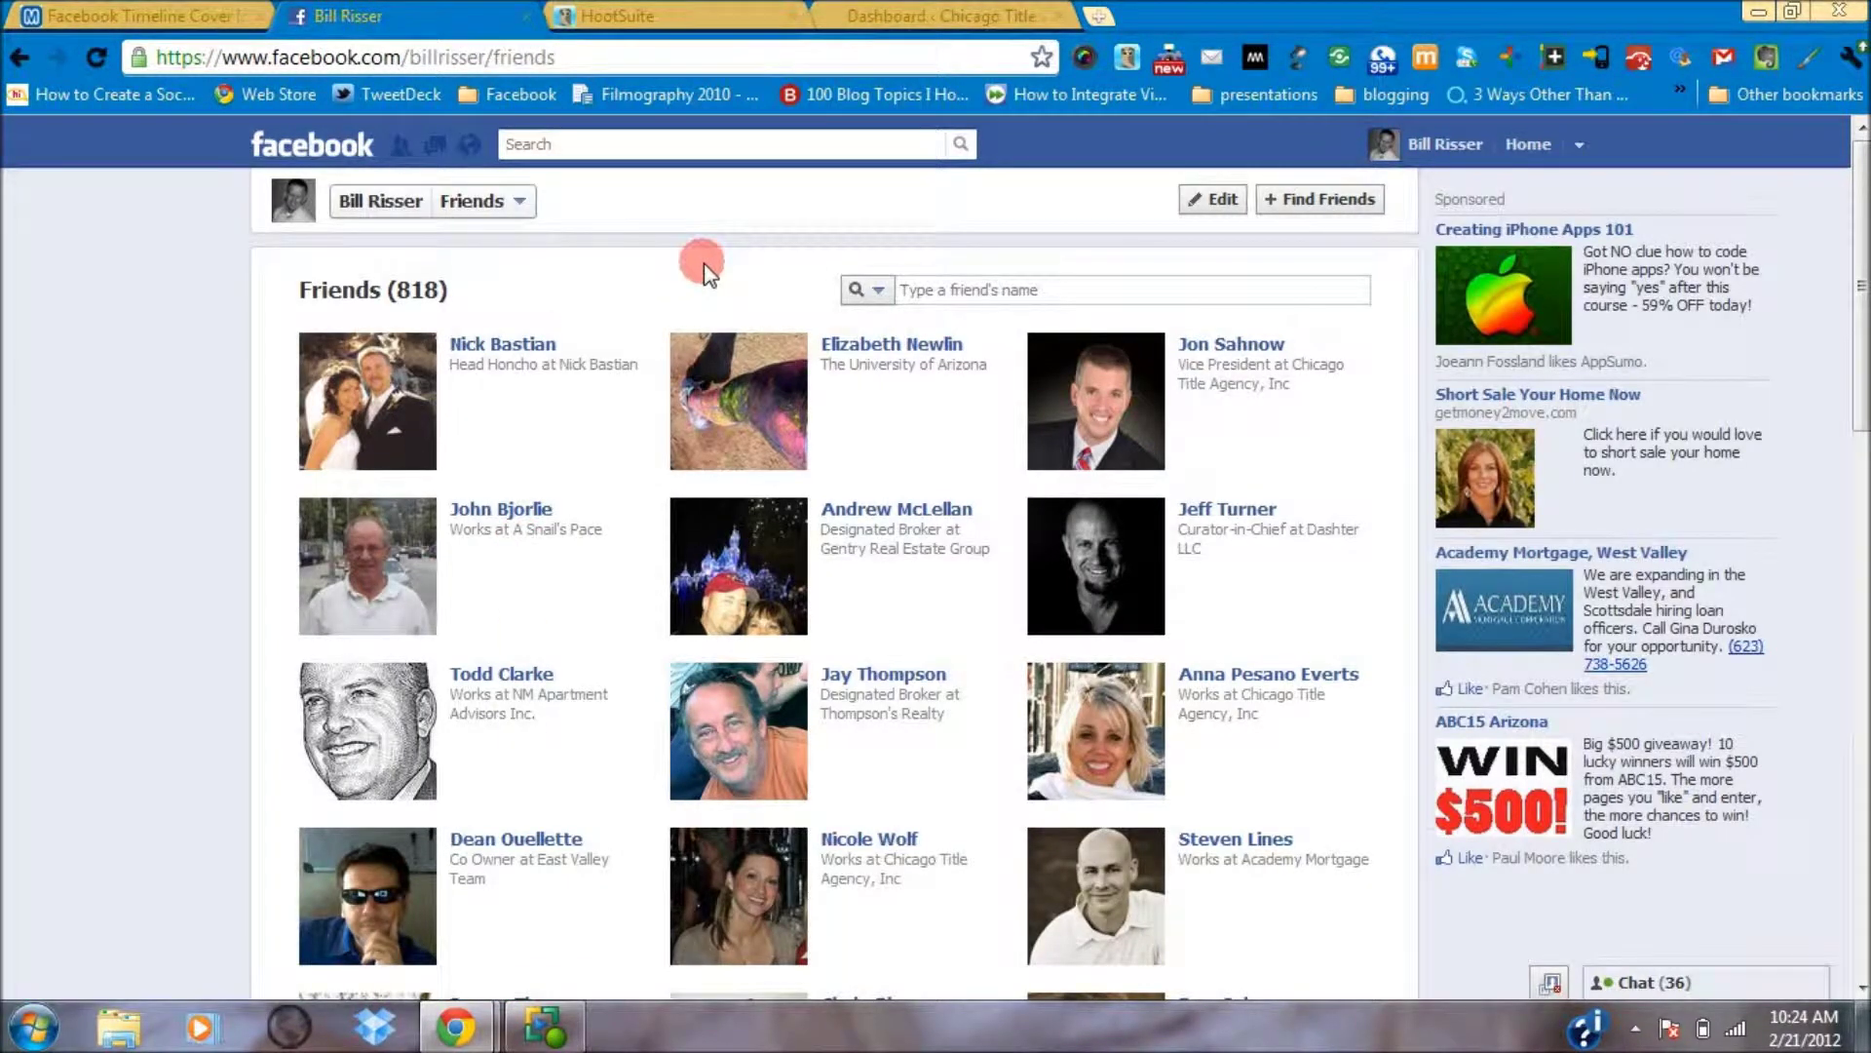
# Step: Check which friend lists a friend is on, then open the friend-list visibility setting via Edit
pyautogui.moveTo(1861, 204); pyautogui.dragTo(1762, 310)
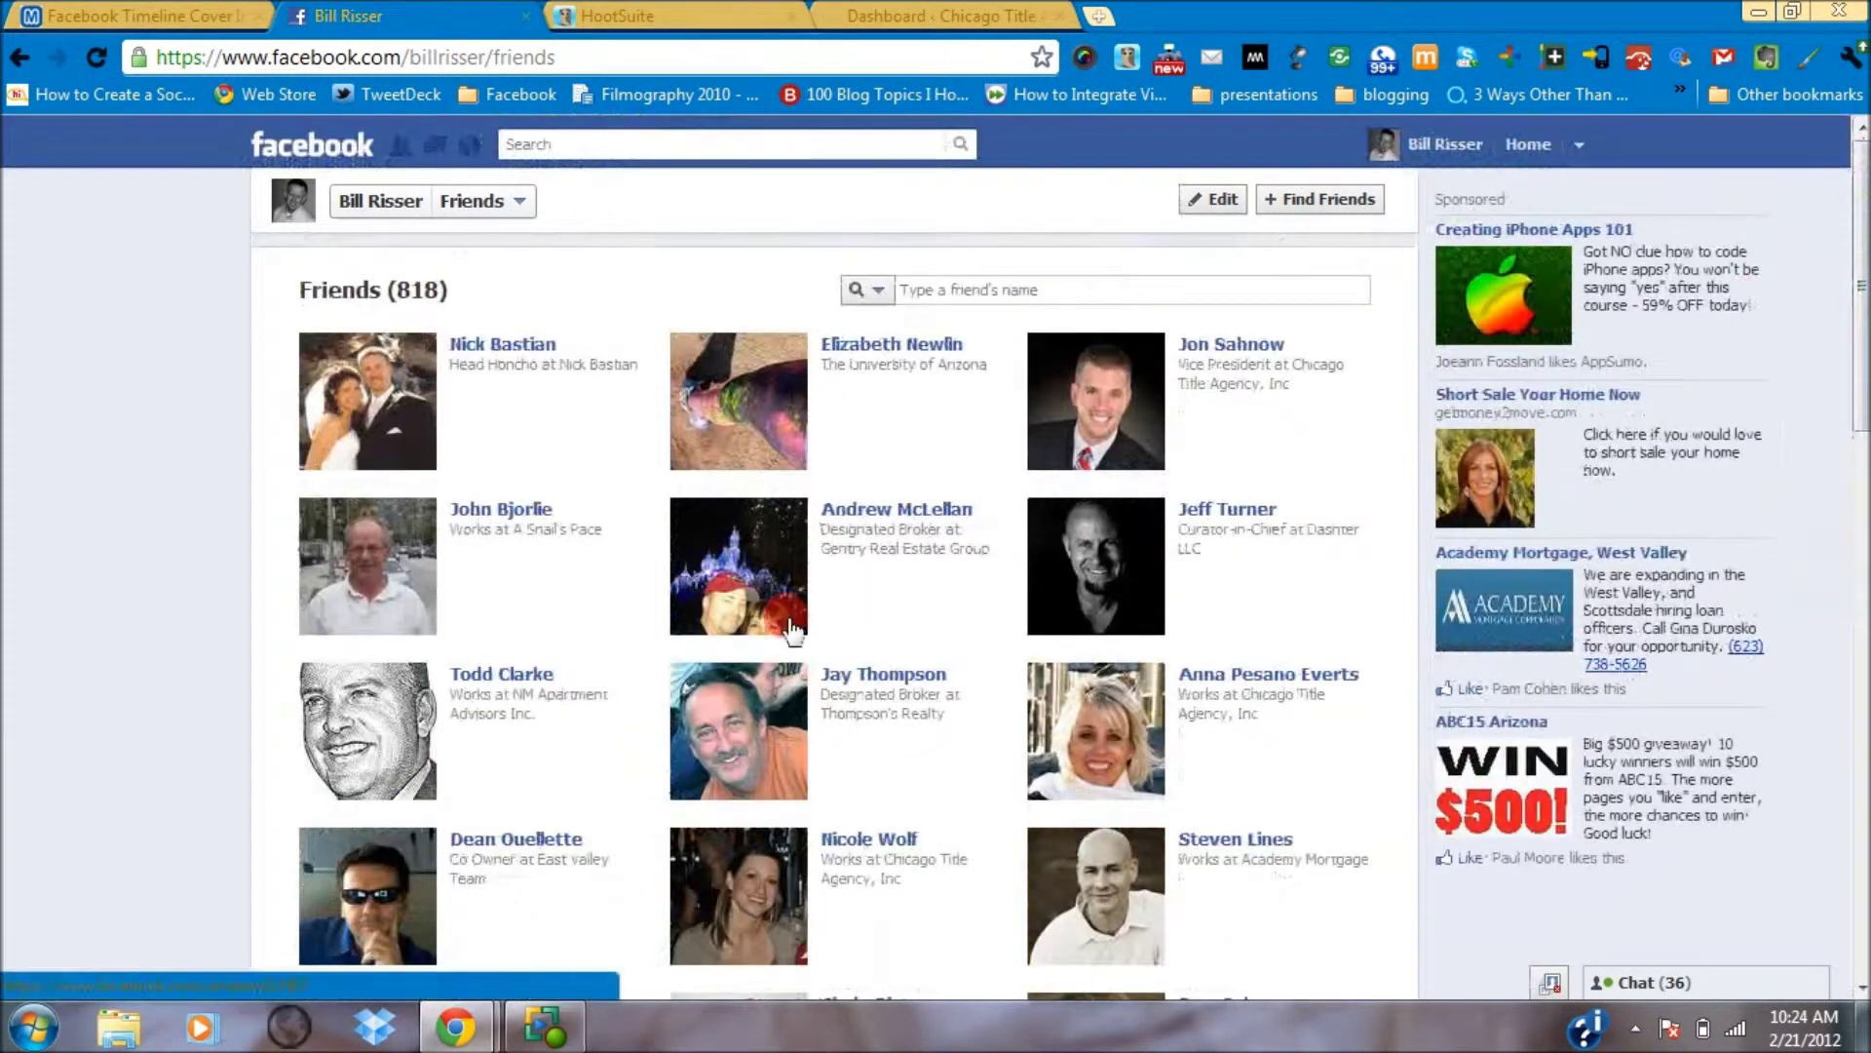
pyautogui.moveTo(509, 351)
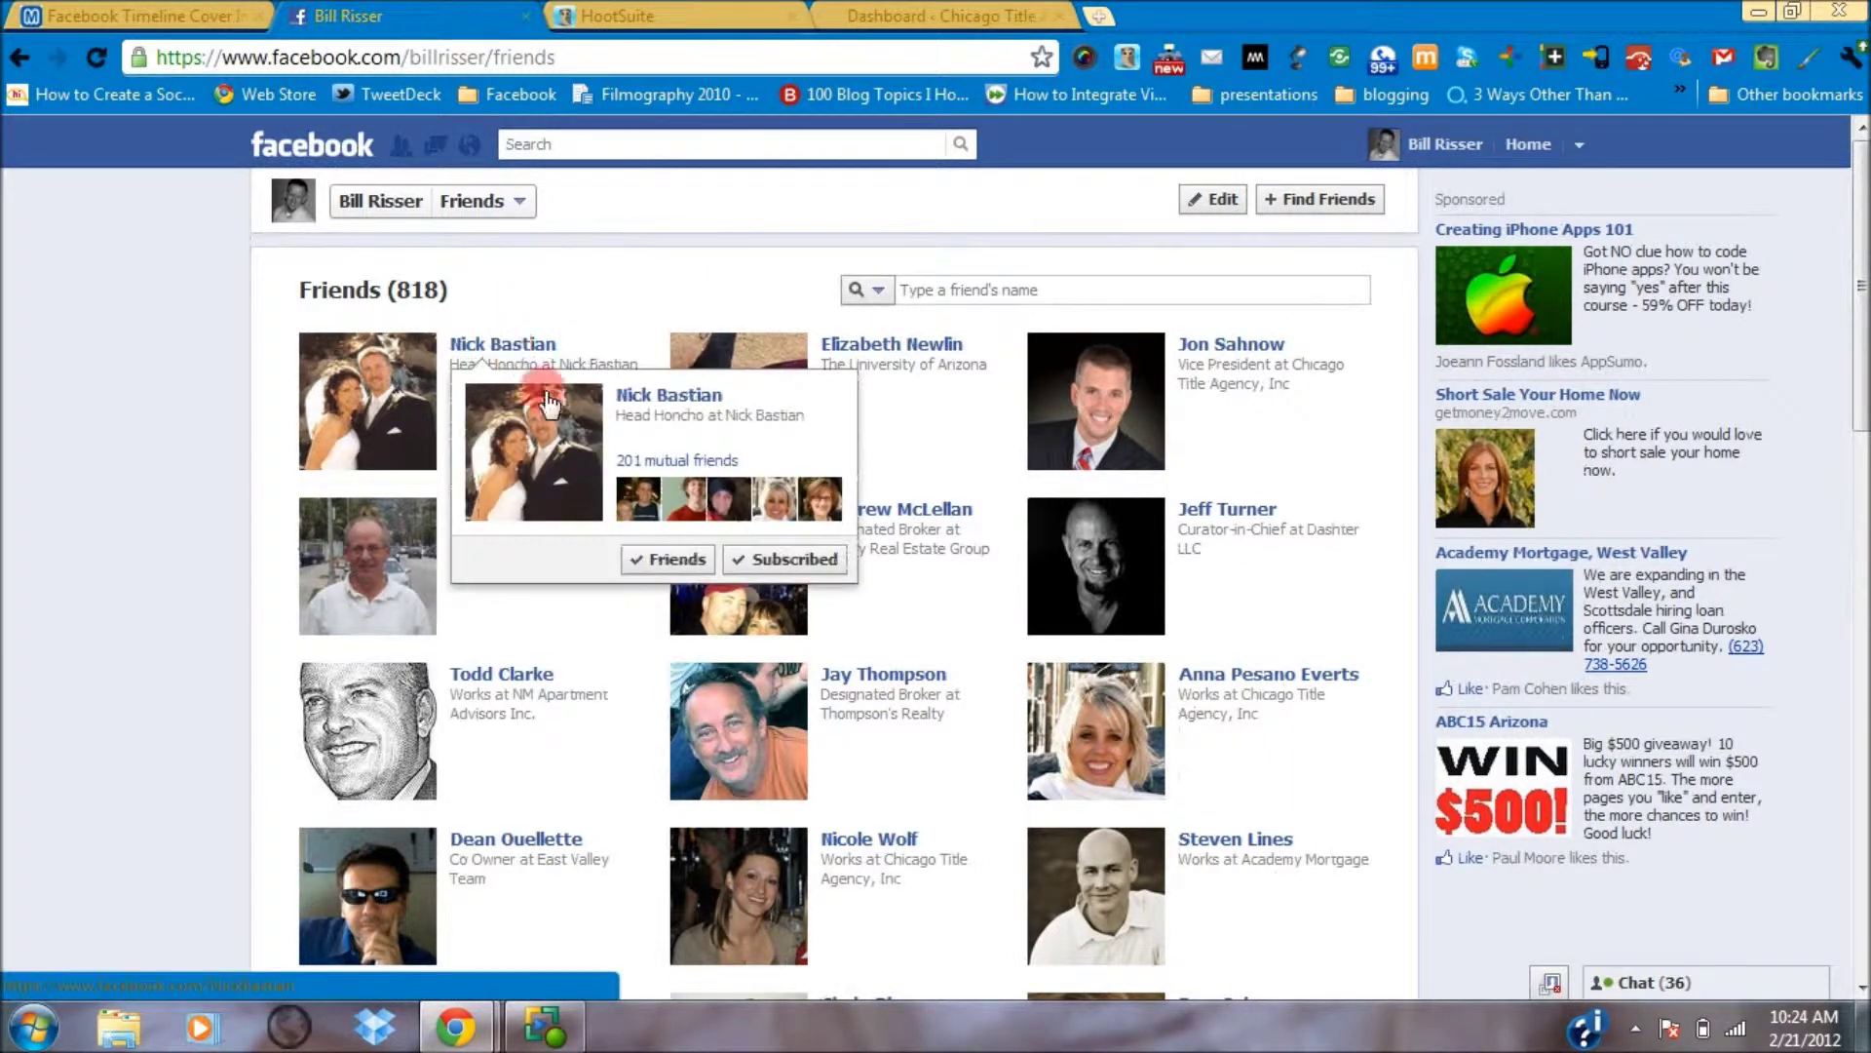
pyautogui.click(666, 558)
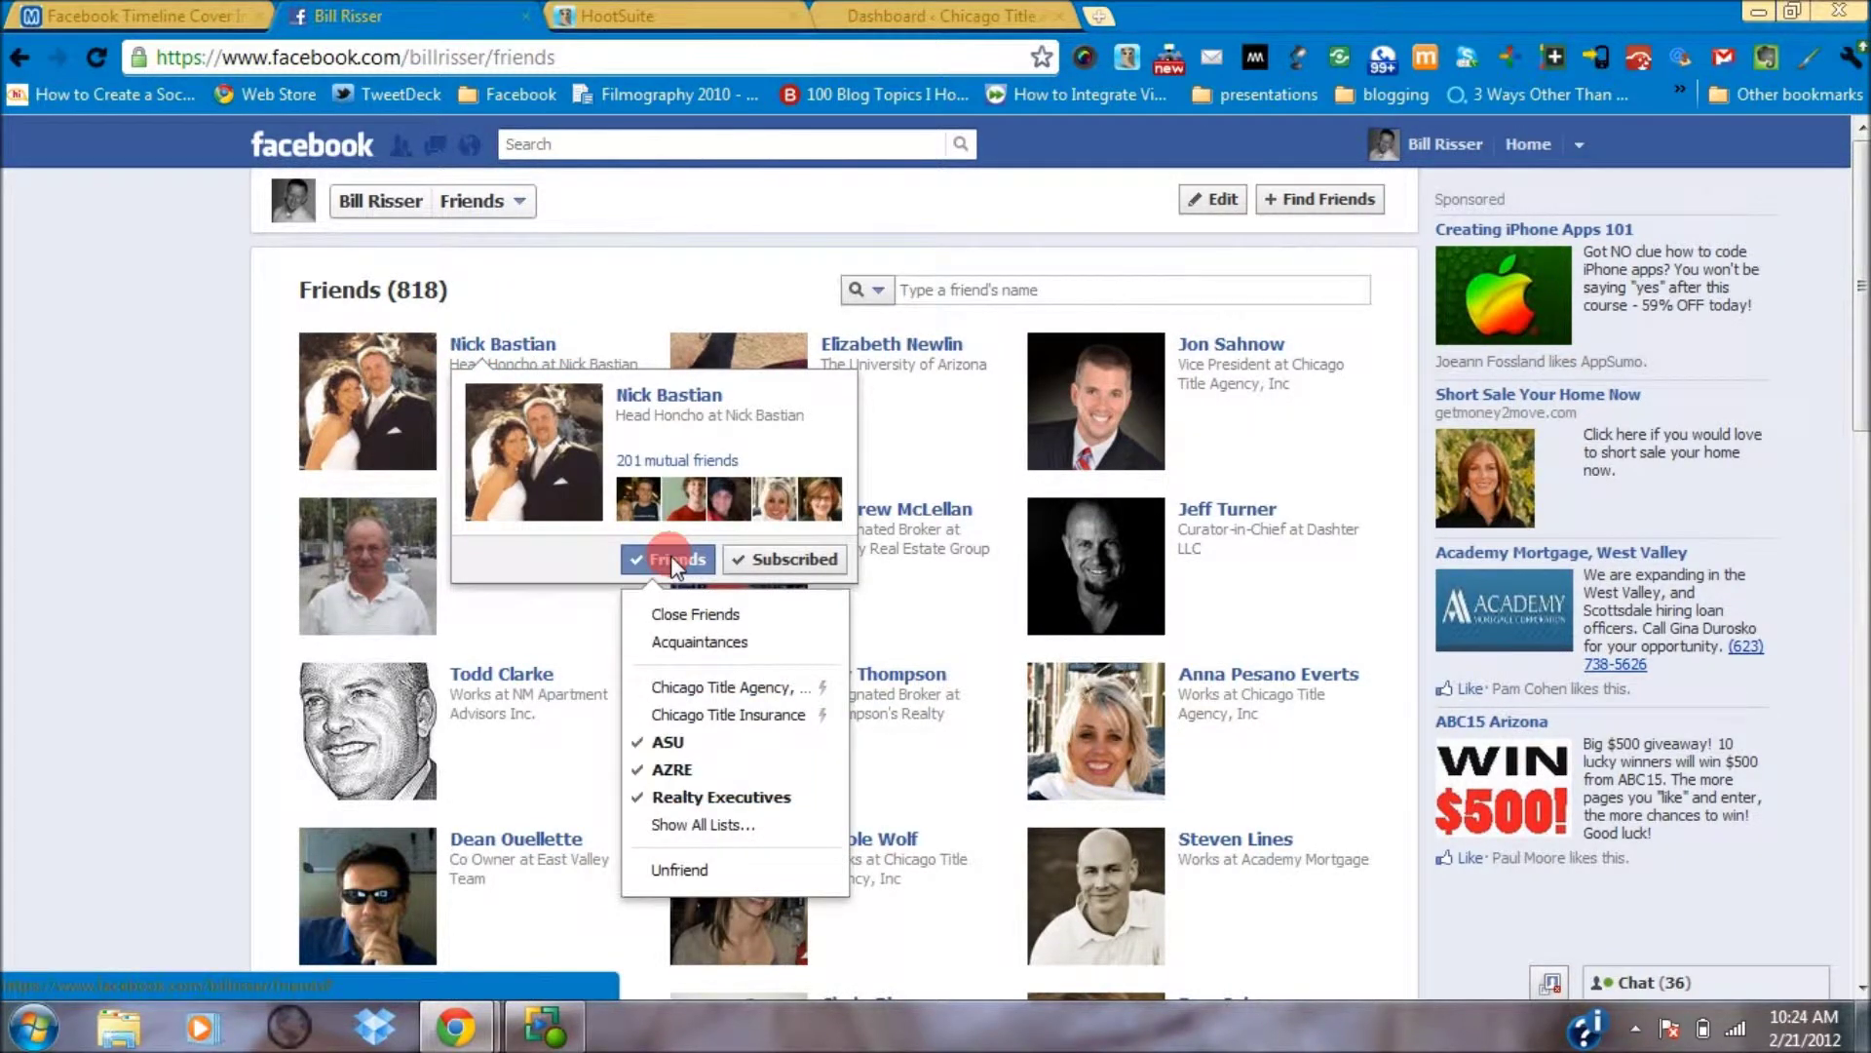
pyautogui.click(563, 291)
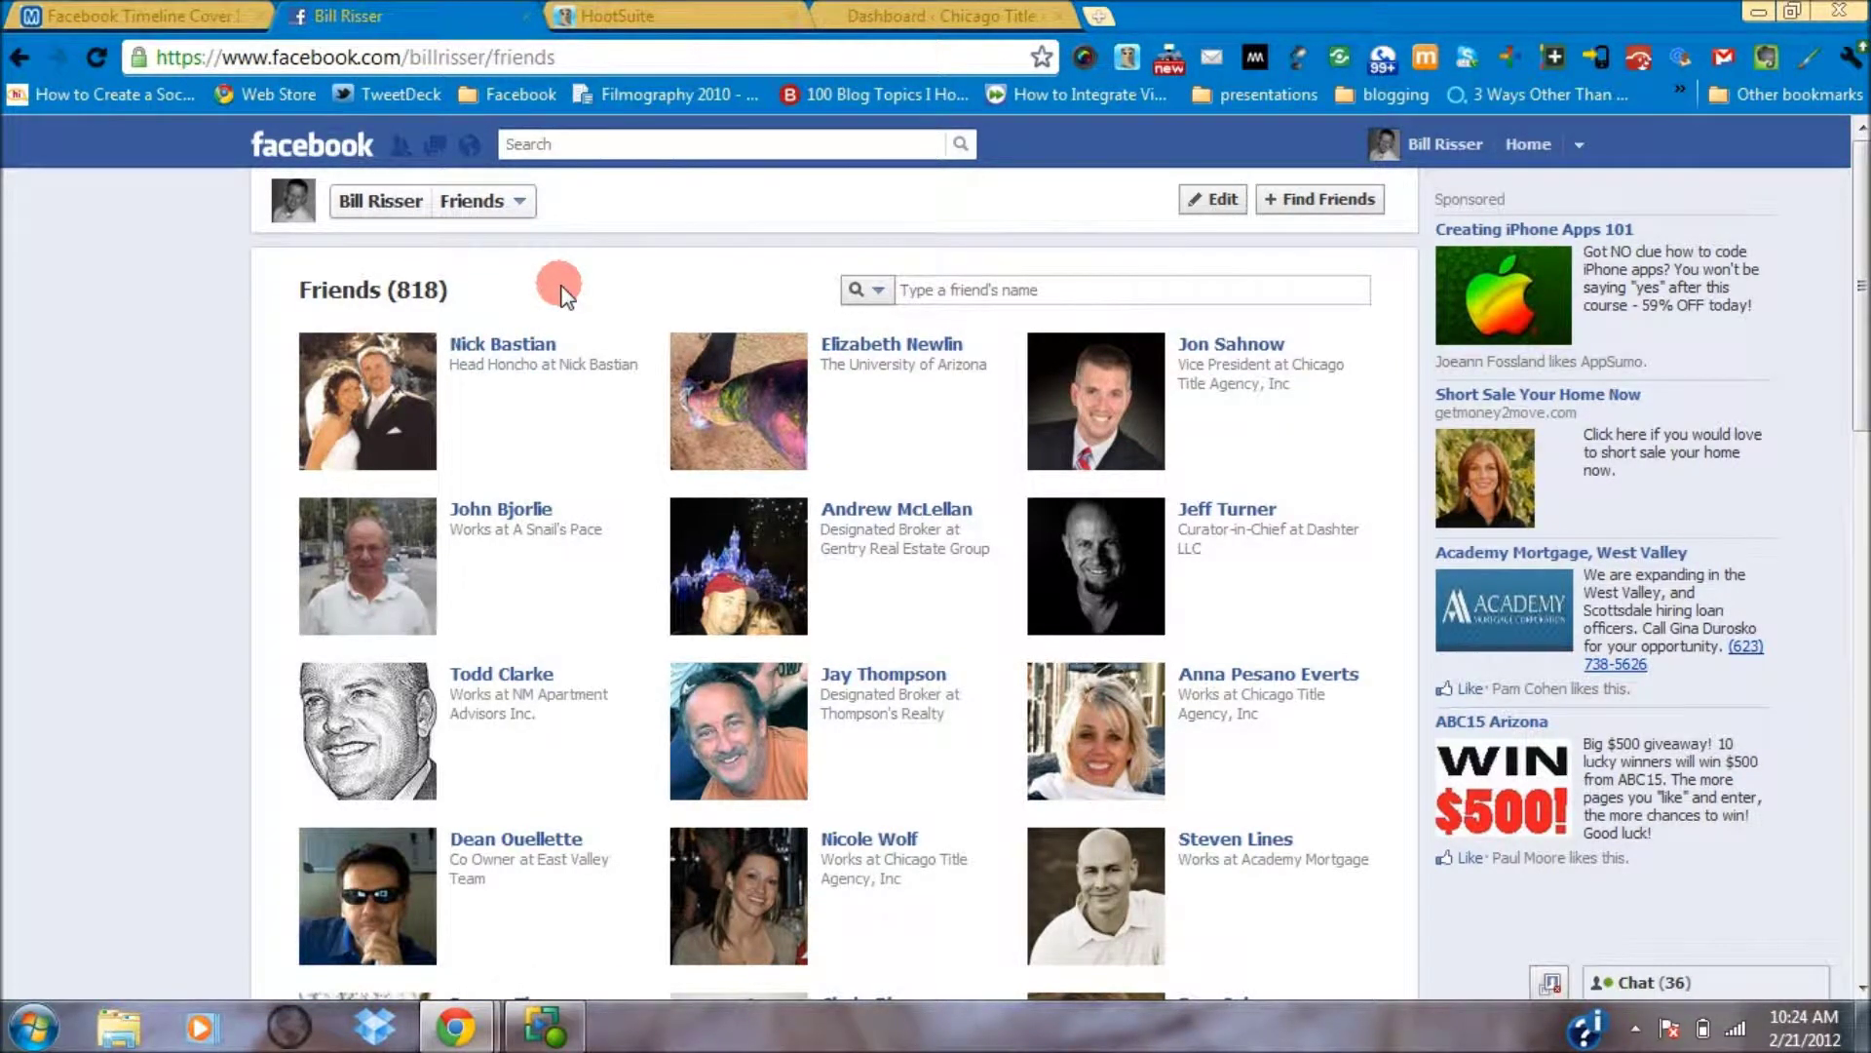
pyautogui.click(1215, 200)
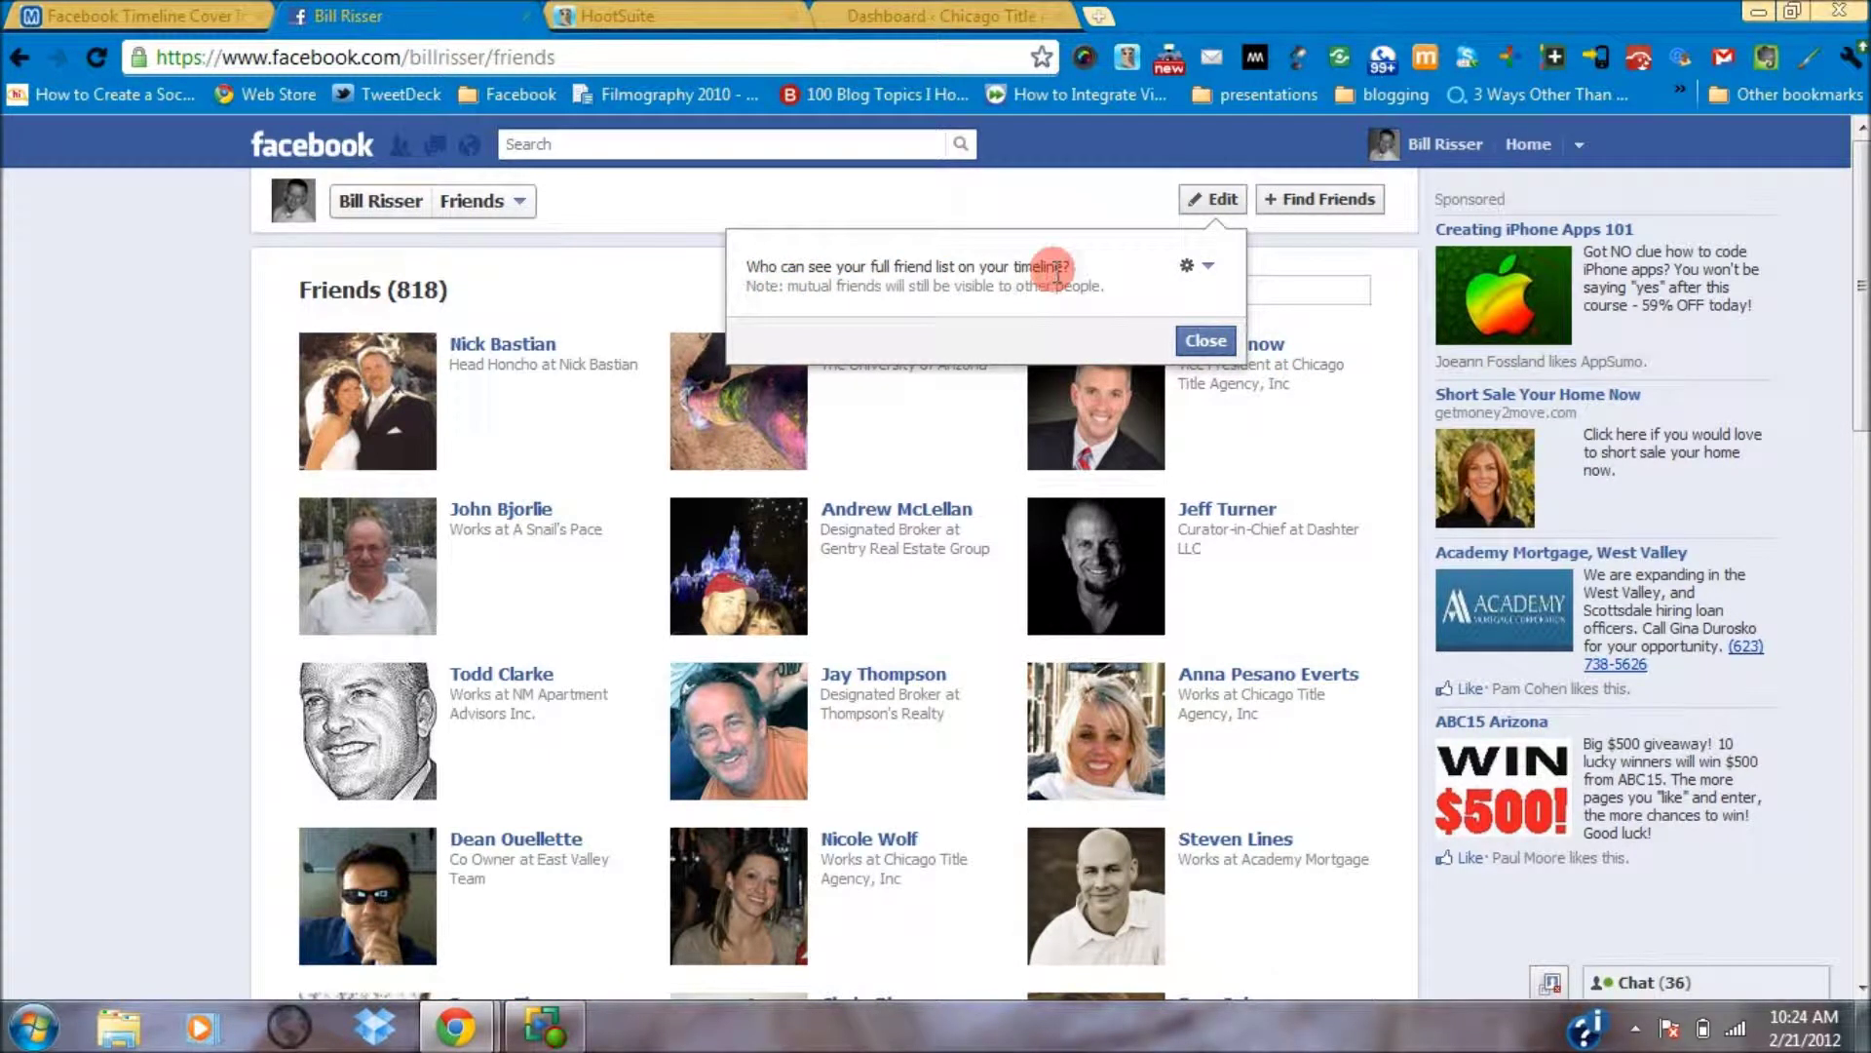
# Step: Review the friend list's Custom audience (Family and CTIC, hiding Restricted) and cancel without changes
pyautogui.click(1195, 268)
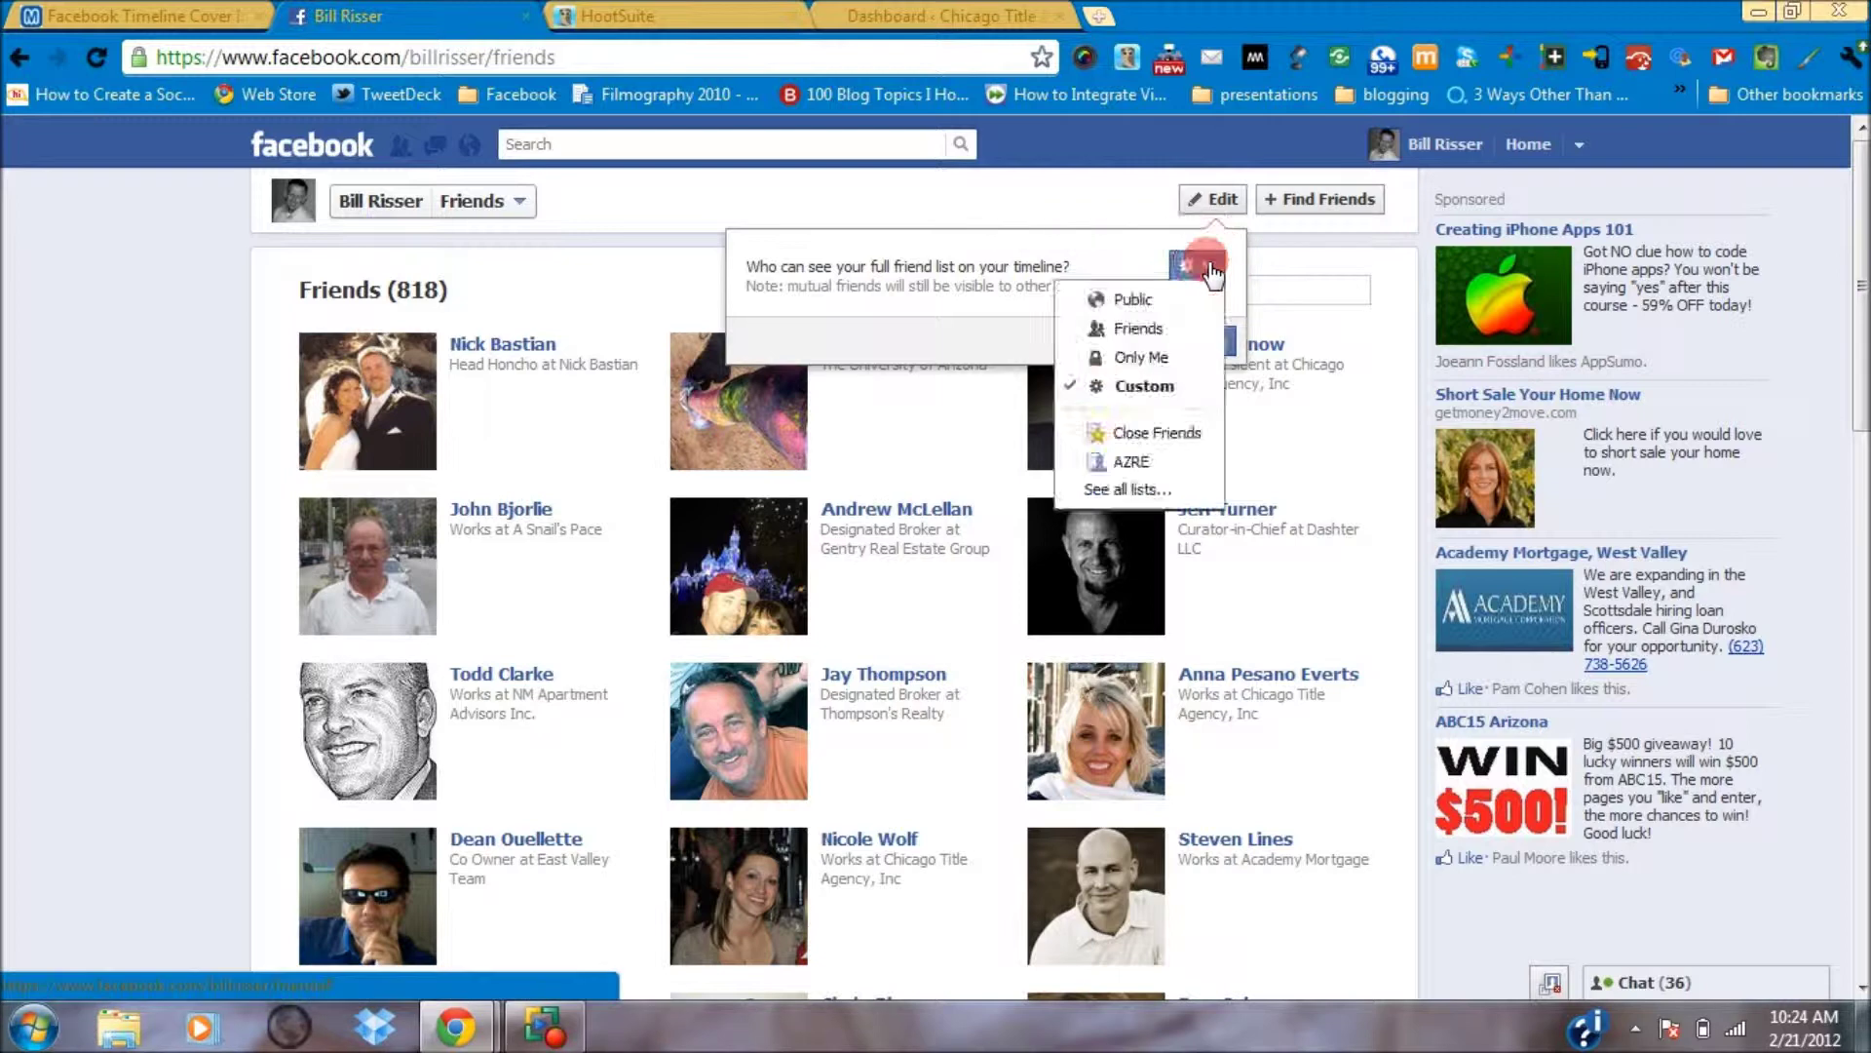
pyautogui.click(1140, 388)
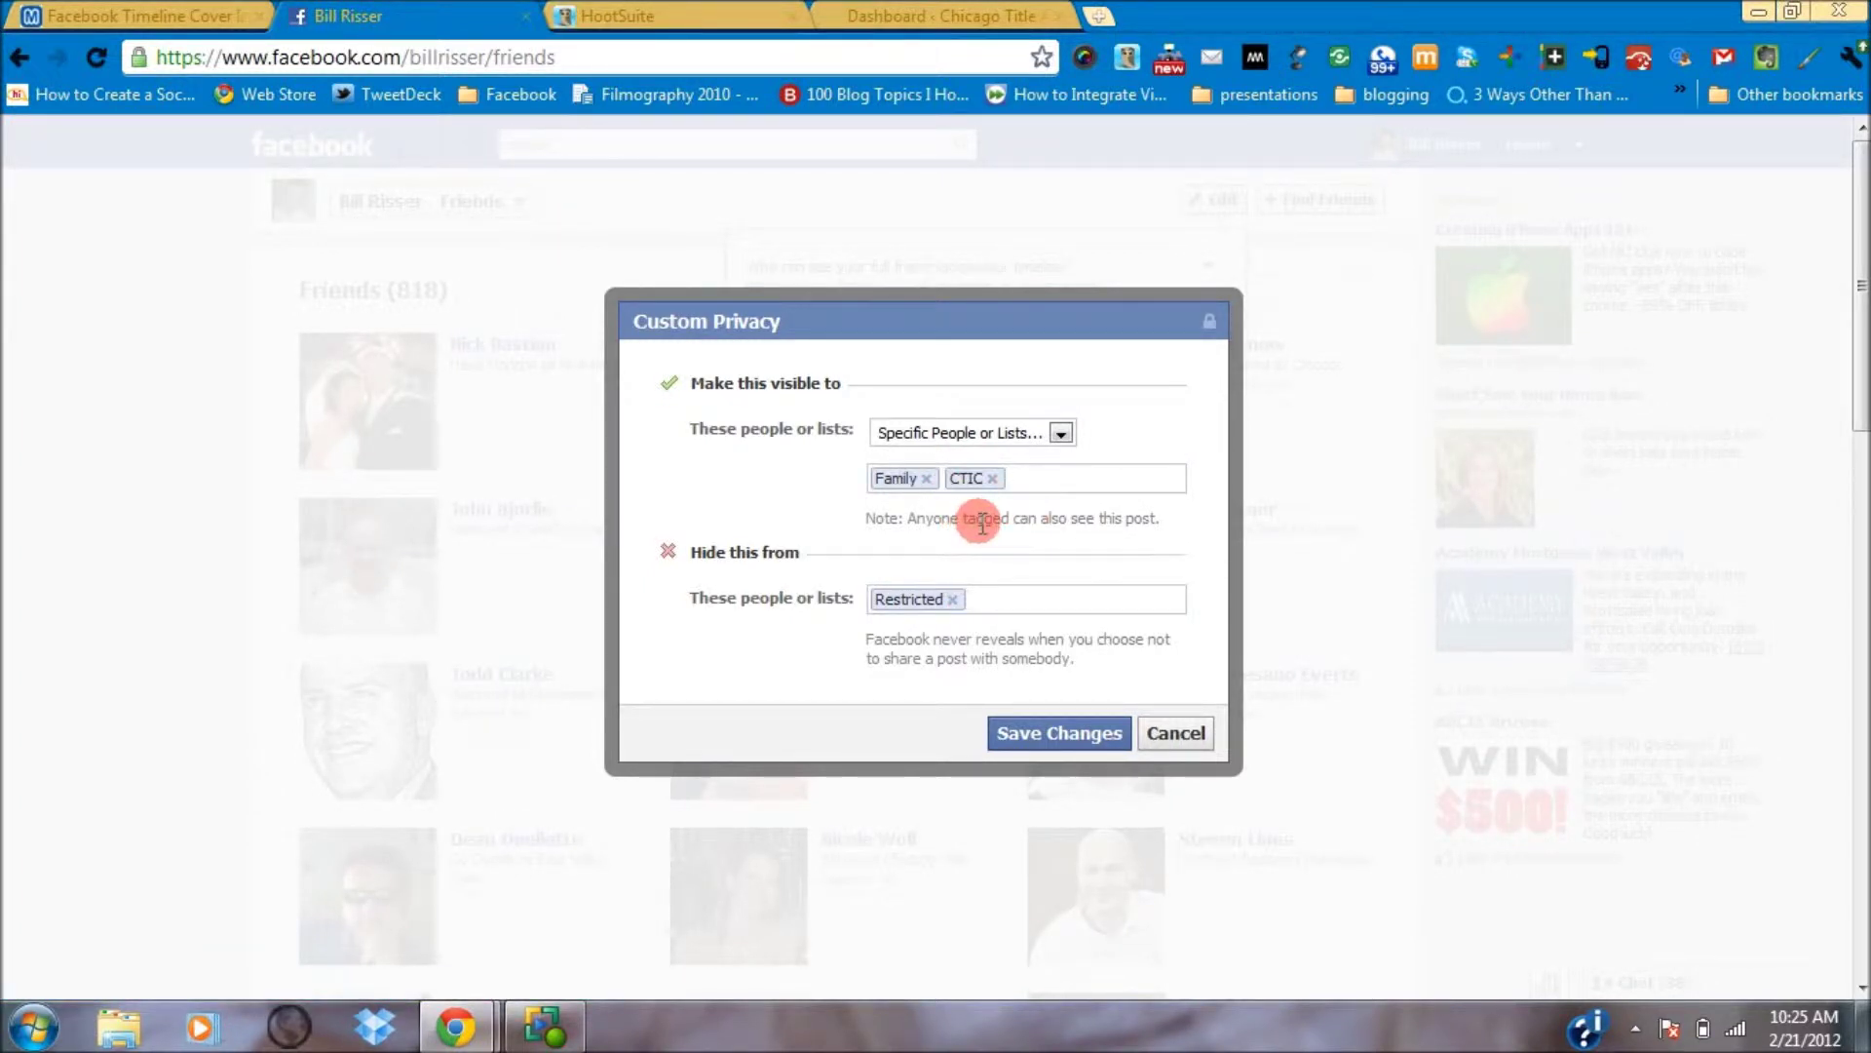
pyautogui.click(1175, 735)
# Step: Recheck the friend-list audience choices, leave them as Custom, and go back to the timeline
pyautogui.click(1212, 201)
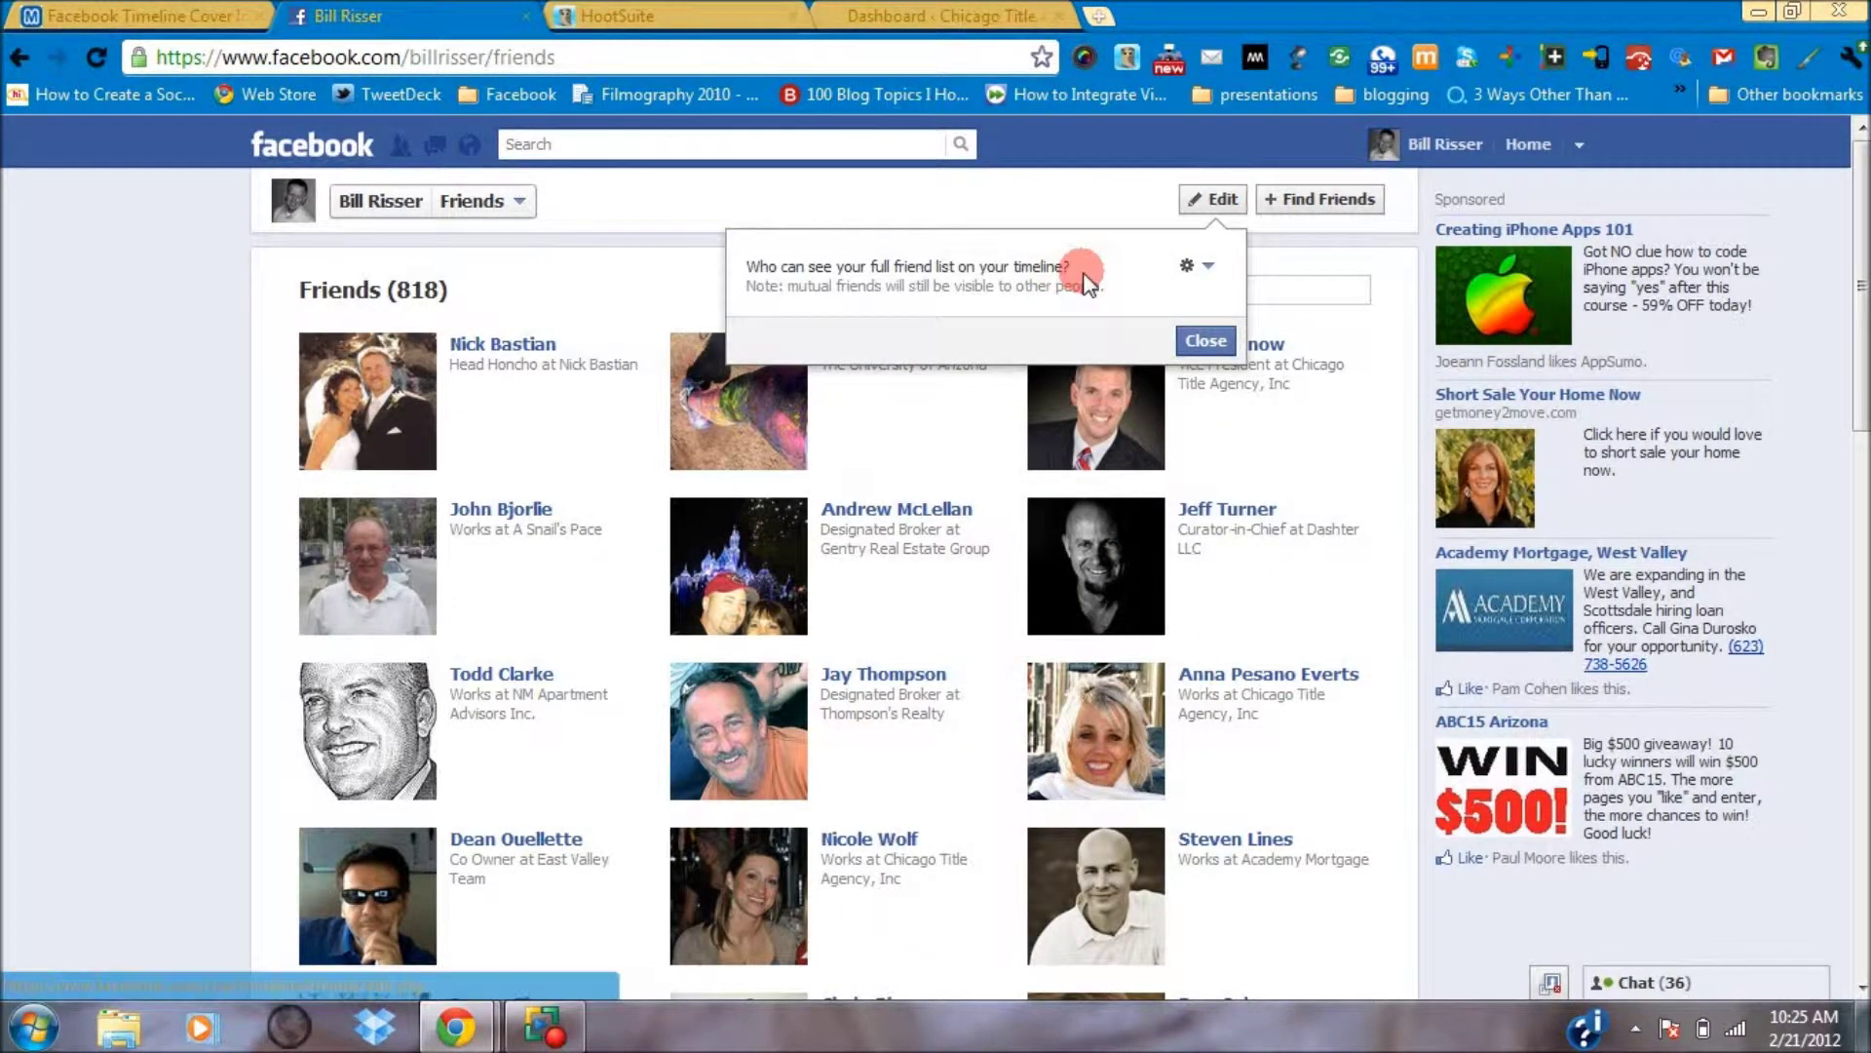
pyautogui.click(1204, 268)
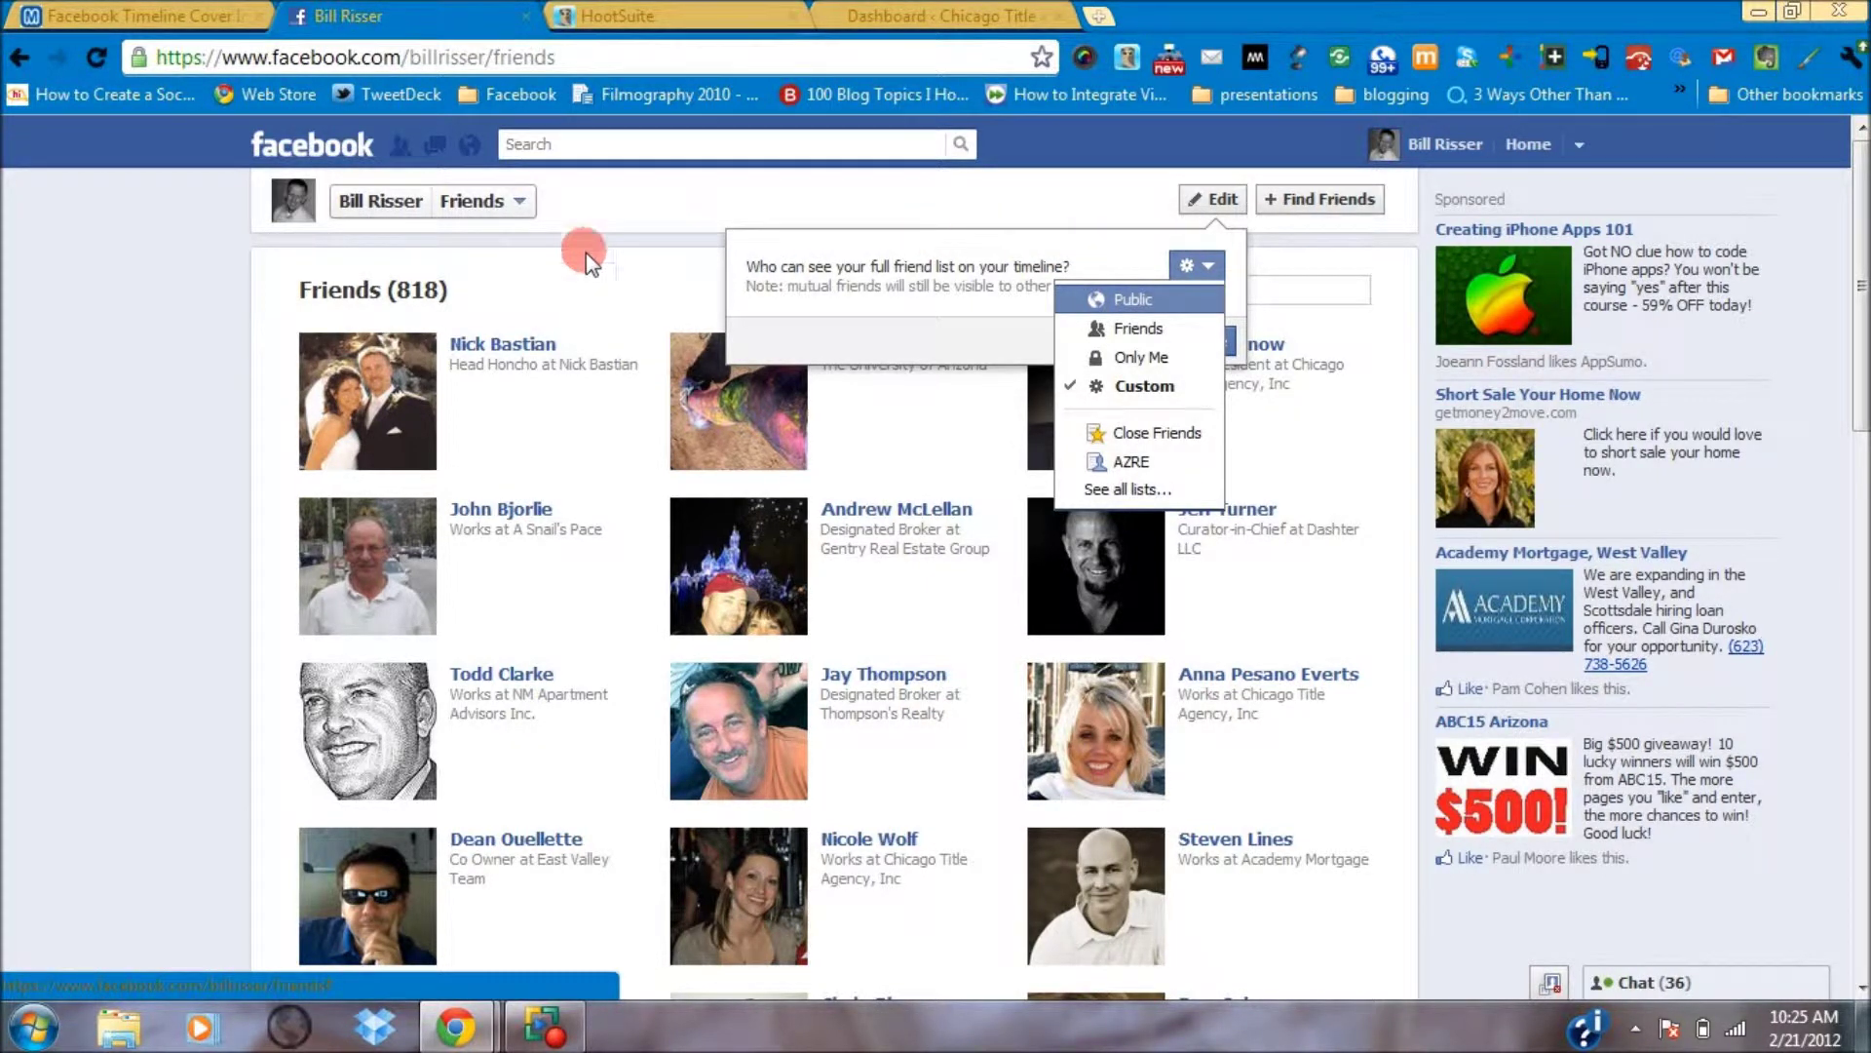
pyautogui.click(18, 56)
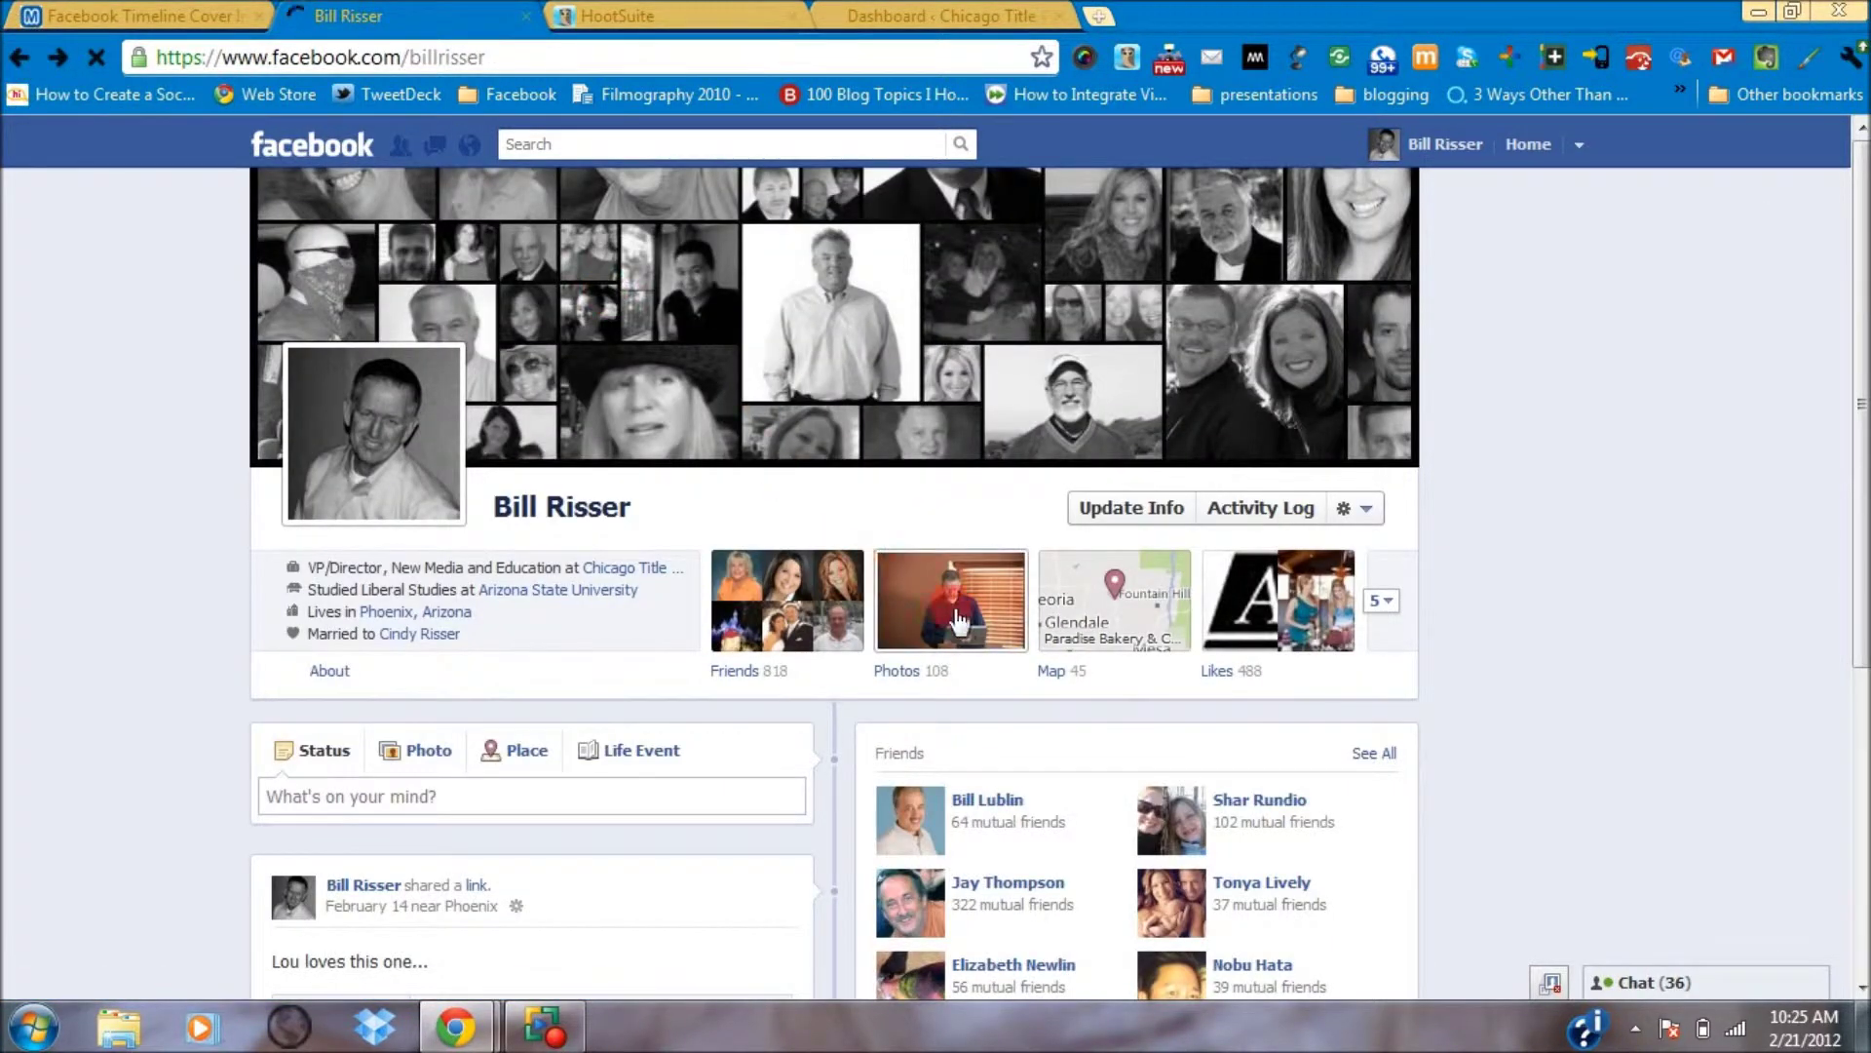
# Step: From Photos, show all albums and open "The Risser's" family album with its nine photos
pyautogui.click(960, 620)
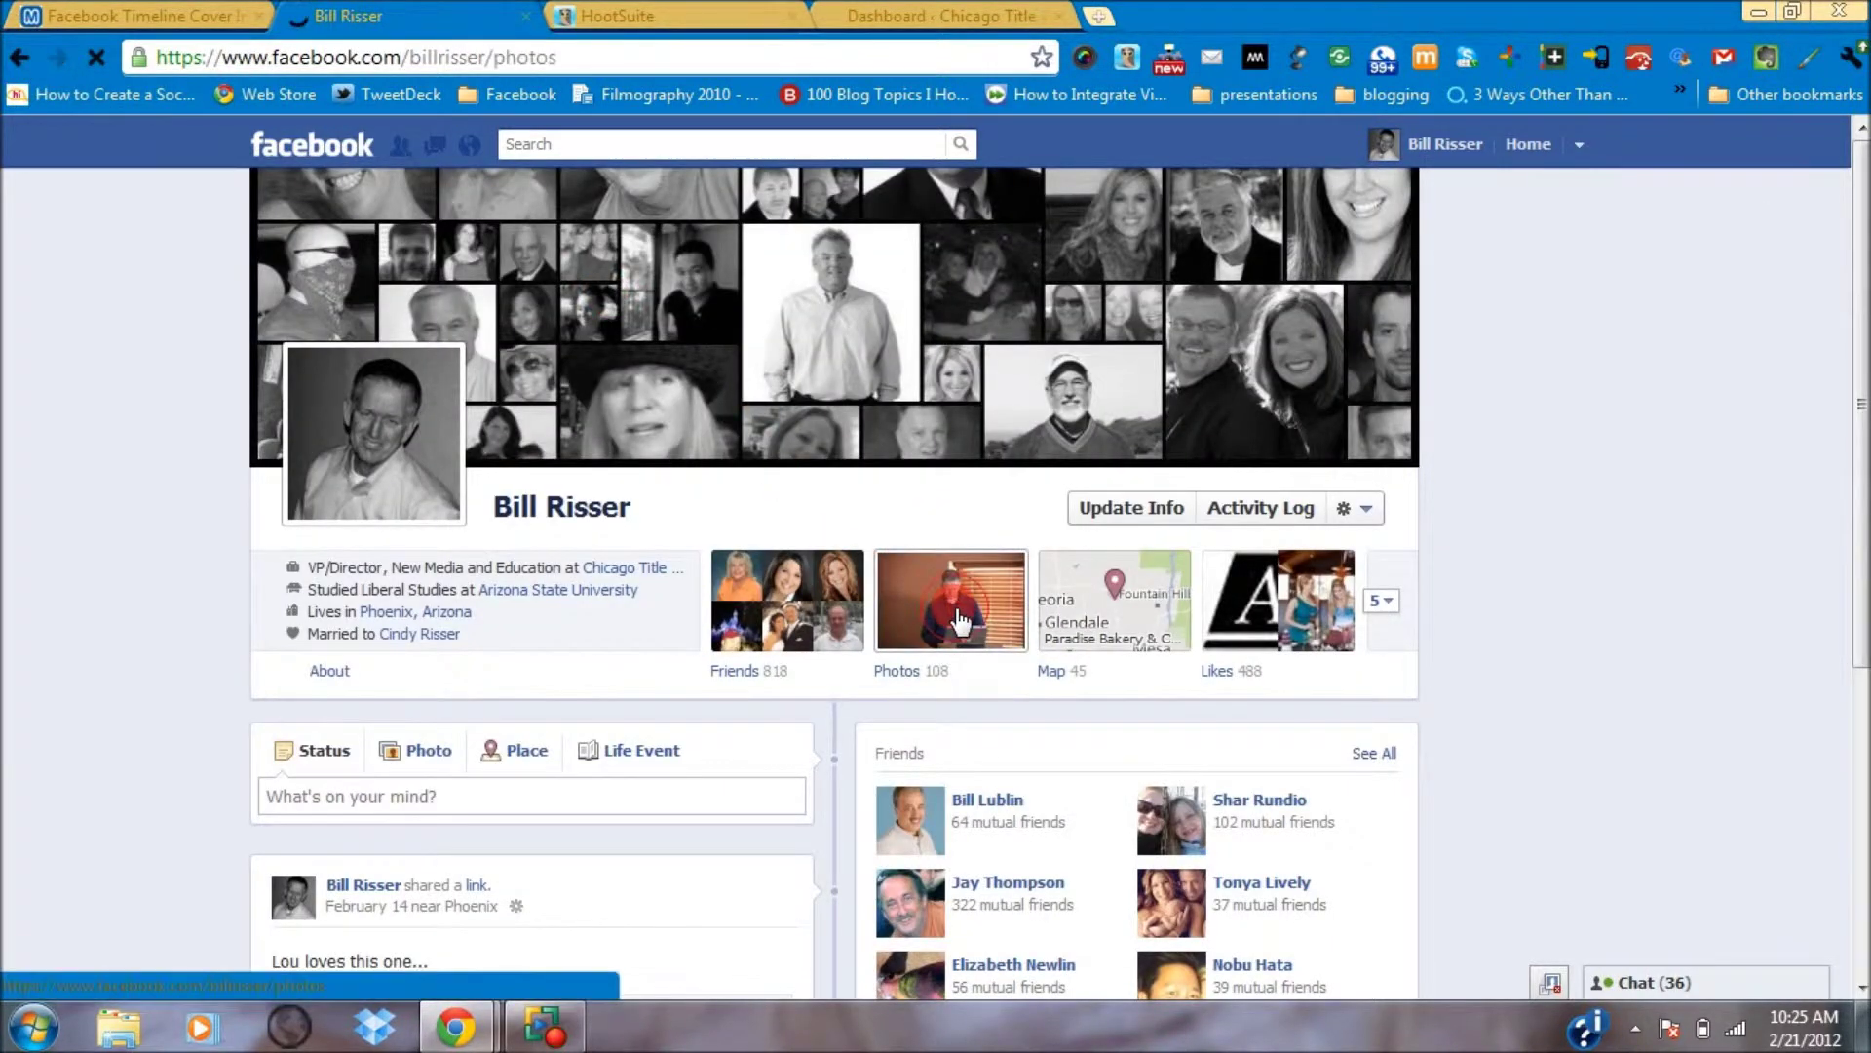
pyautogui.scroll(-5, 975, 604)
pyautogui.scroll(5, 1478, 492)
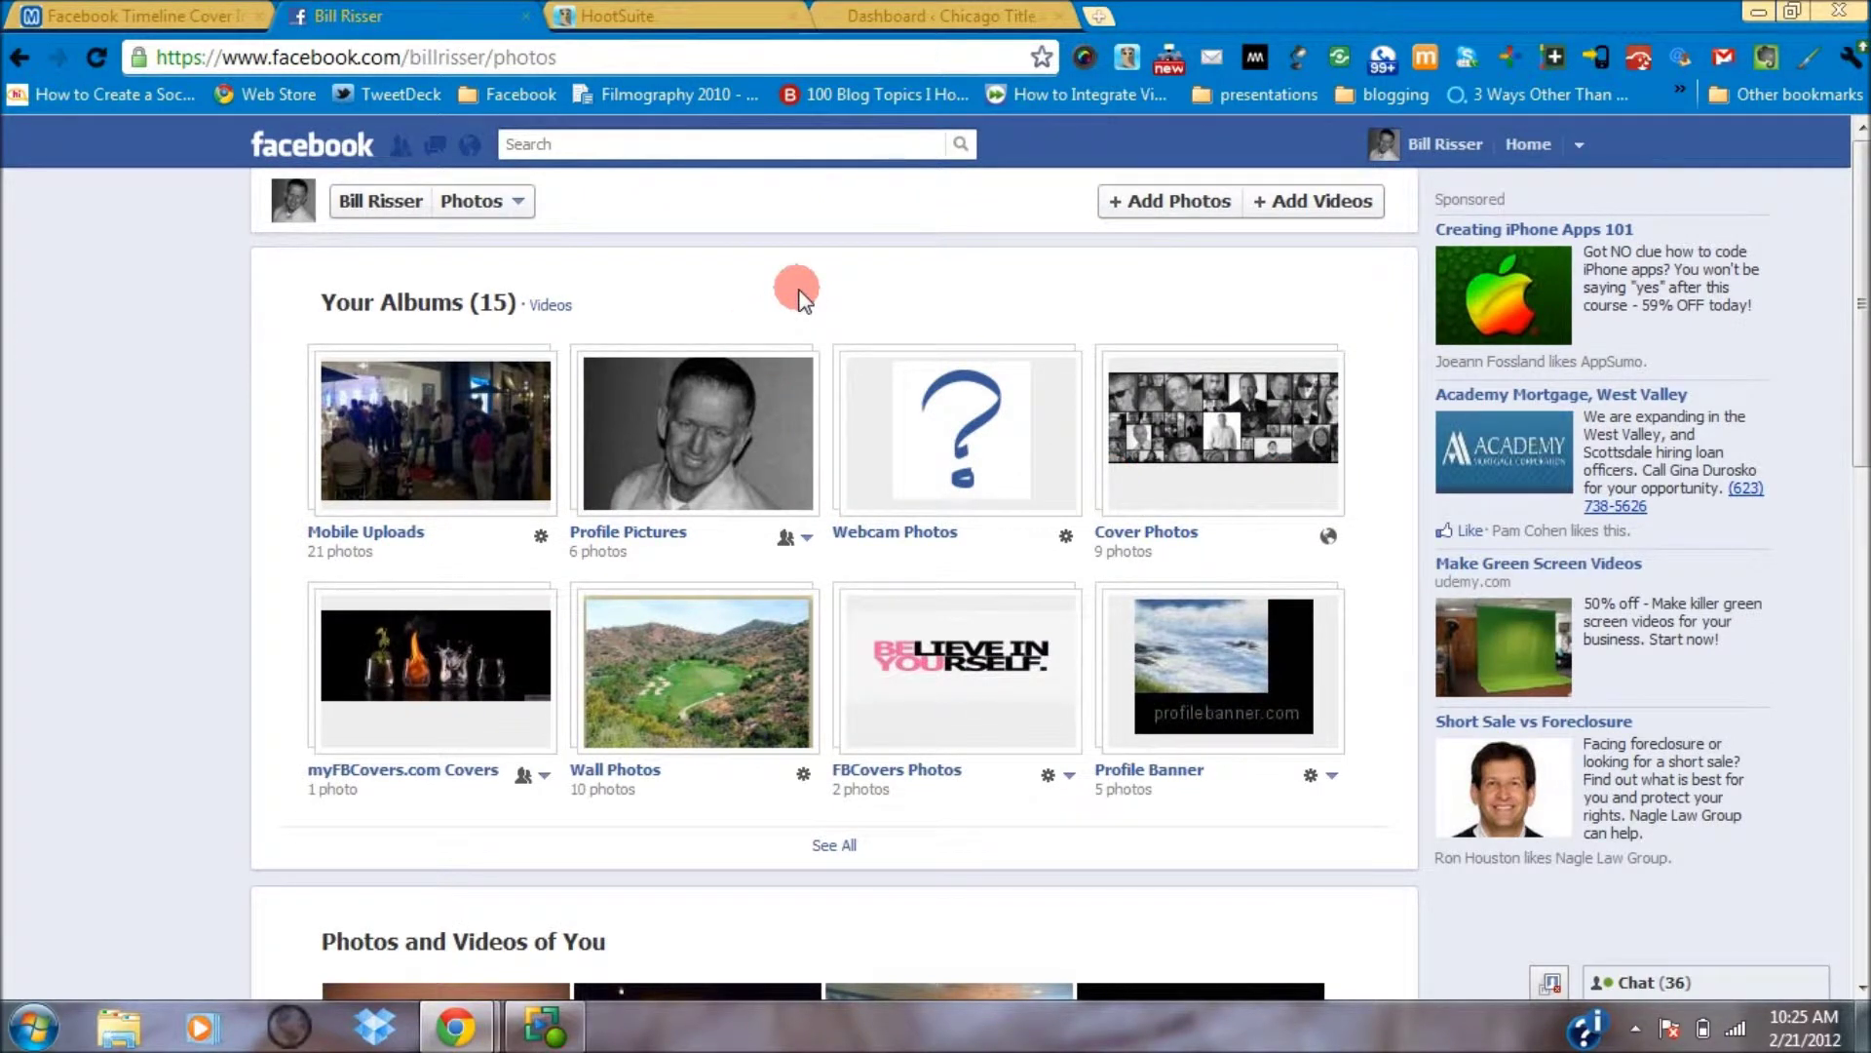
pyautogui.moveTo(1248, 377)
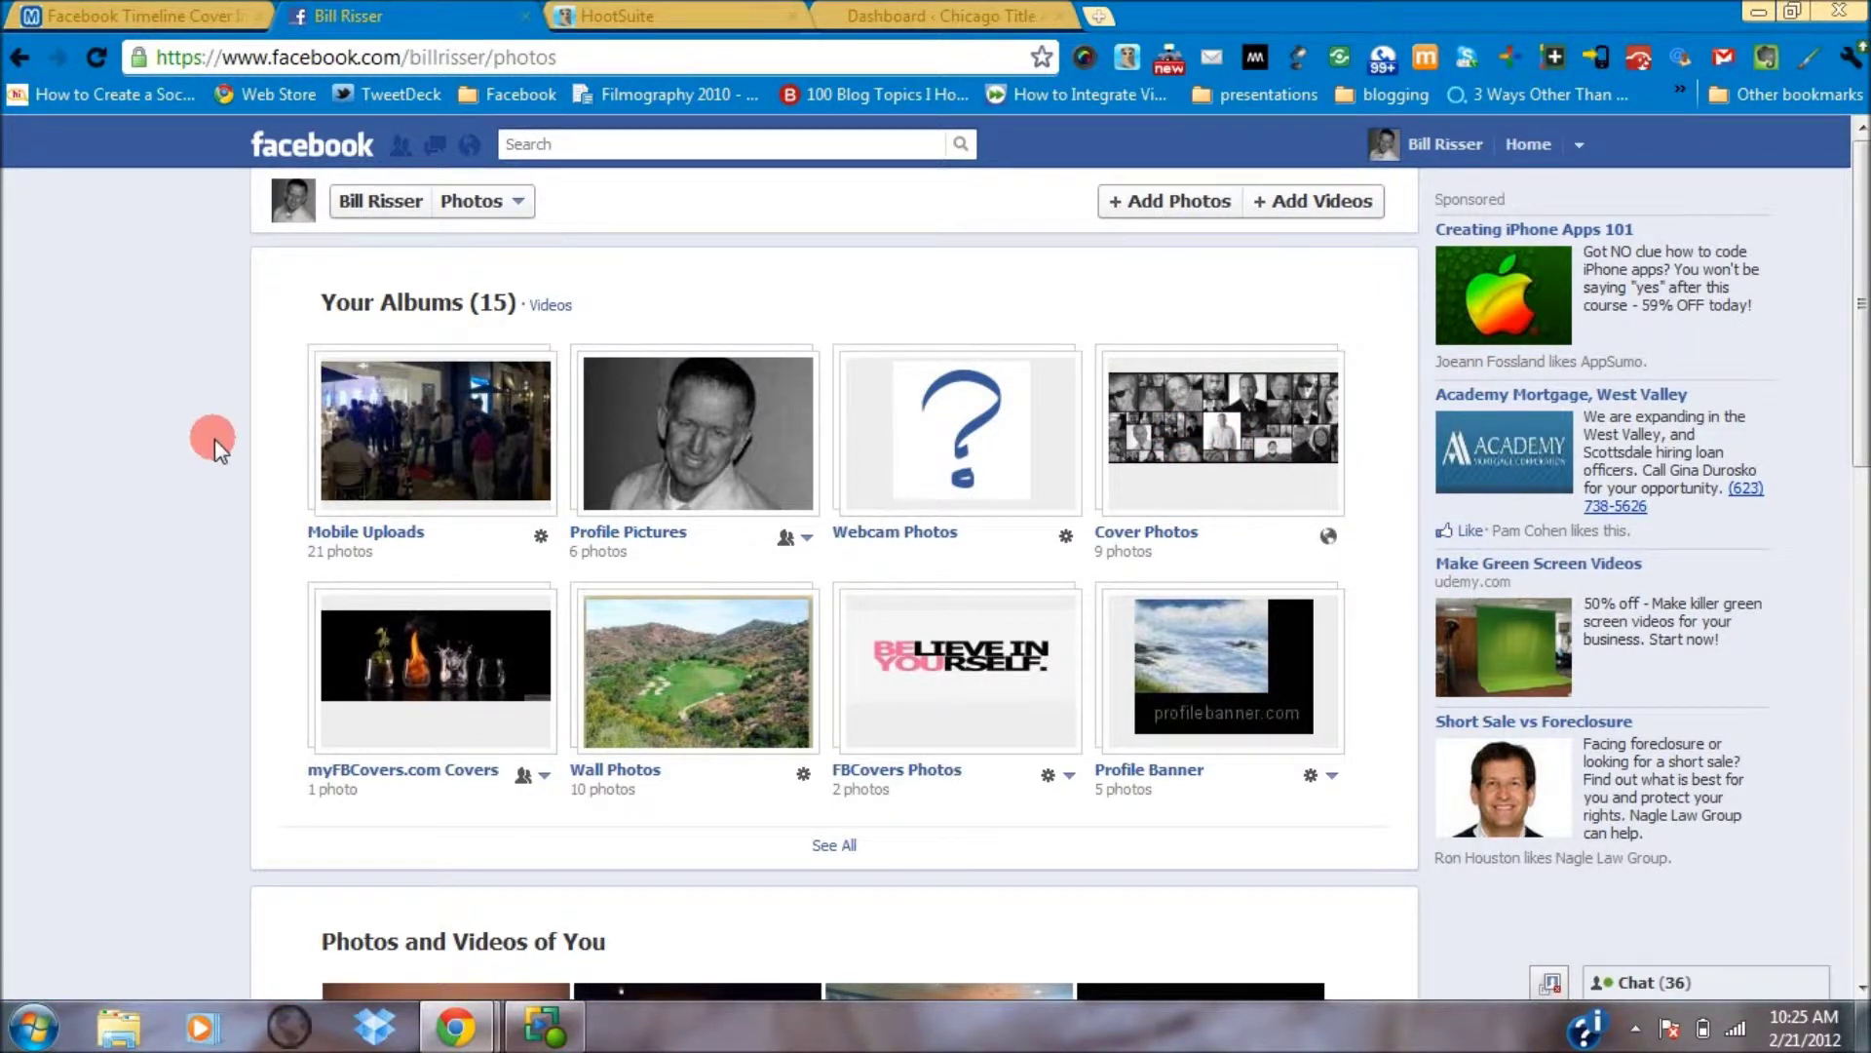
pyautogui.moveTo(543, 606)
pyautogui.scroll(-4, 949, 663)
pyautogui.scroll(3, 950, 655)
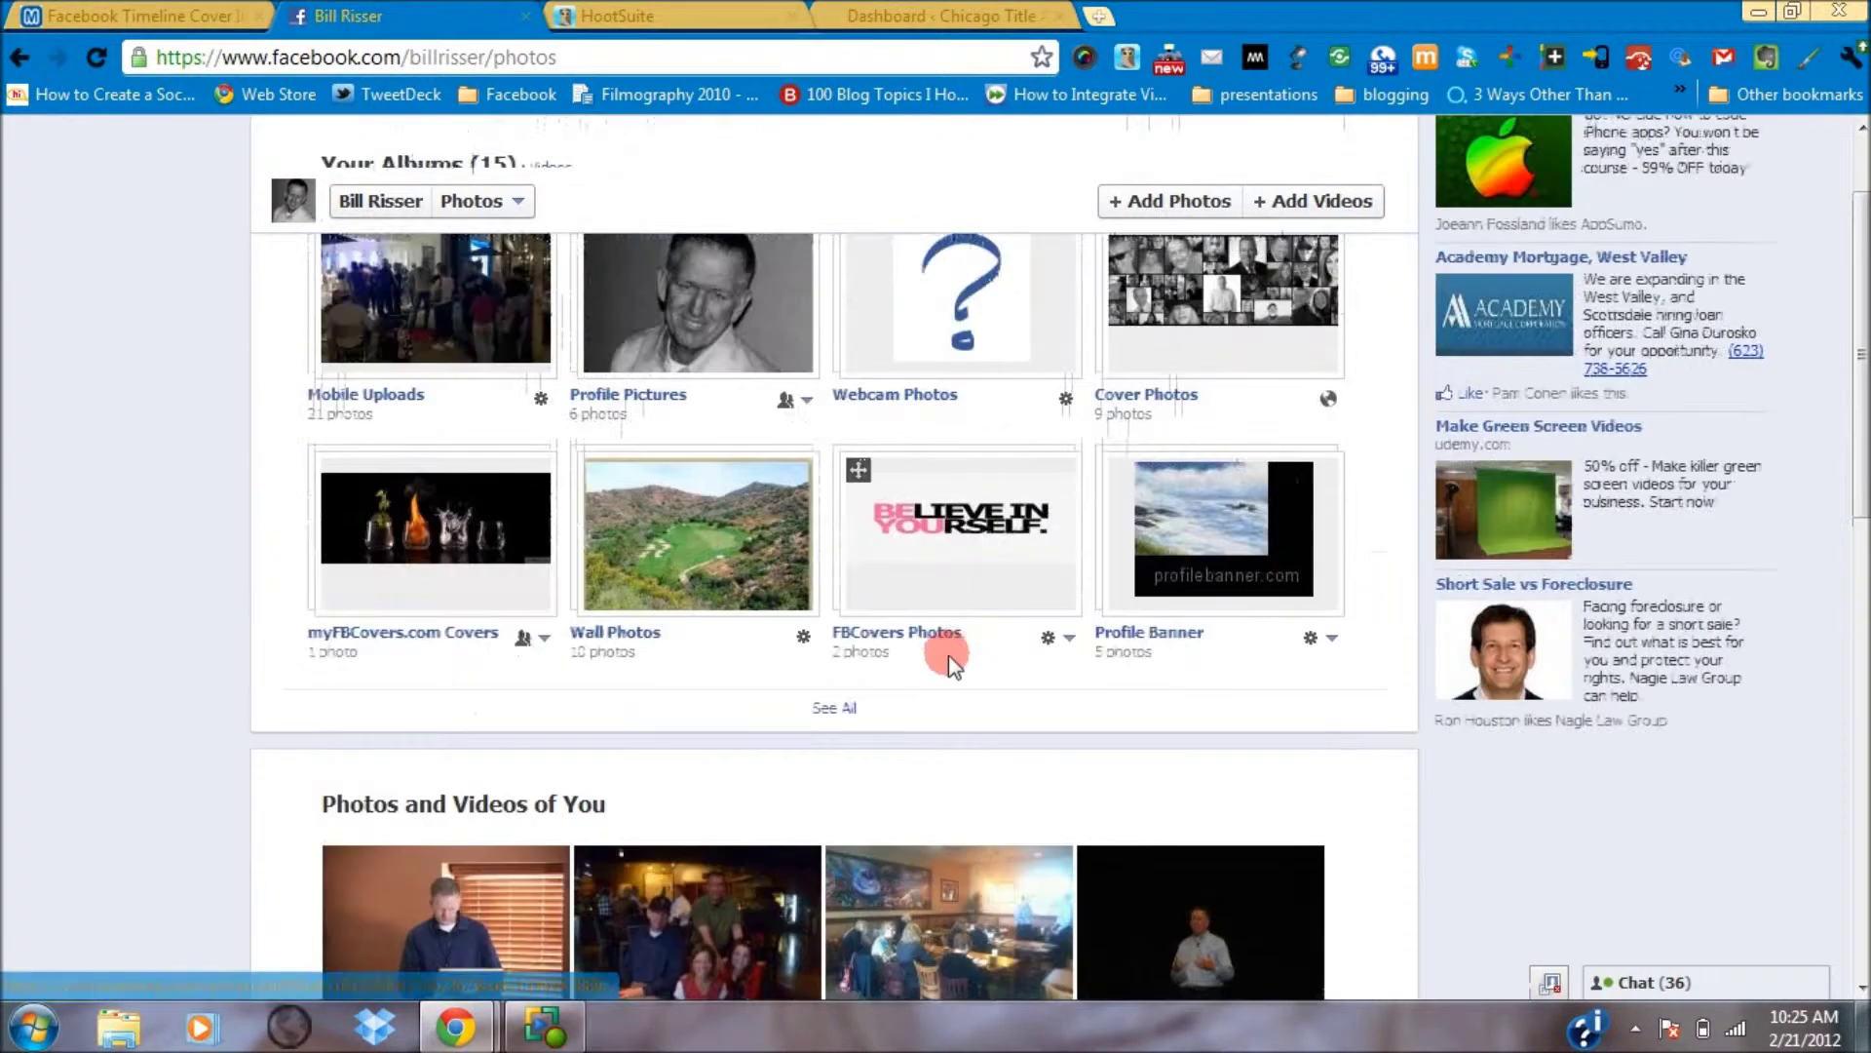
pyautogui.click(835, 709)
pyautogui.scroll(-4, 960, 721)
pyautogui.click(936, 606)
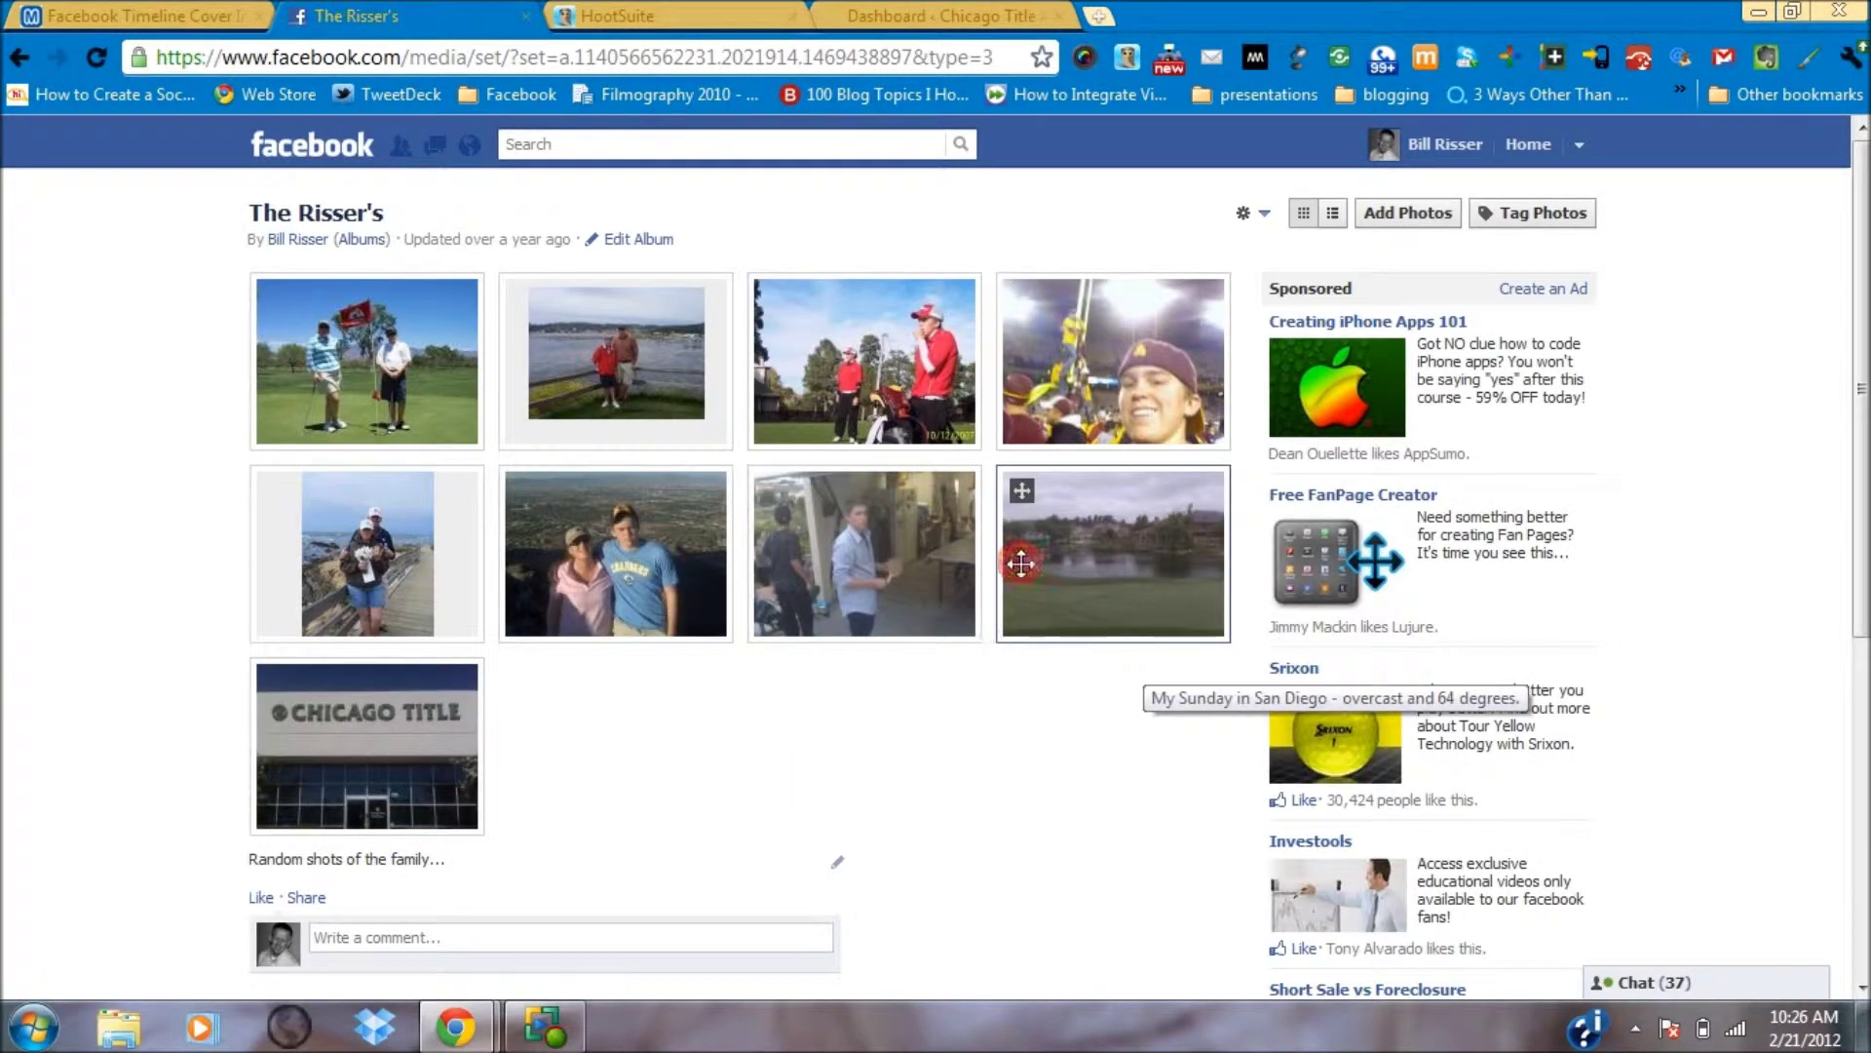
# Step: View the stadium photo full size and check its privacy options
pyautogui.click(1099, 394)
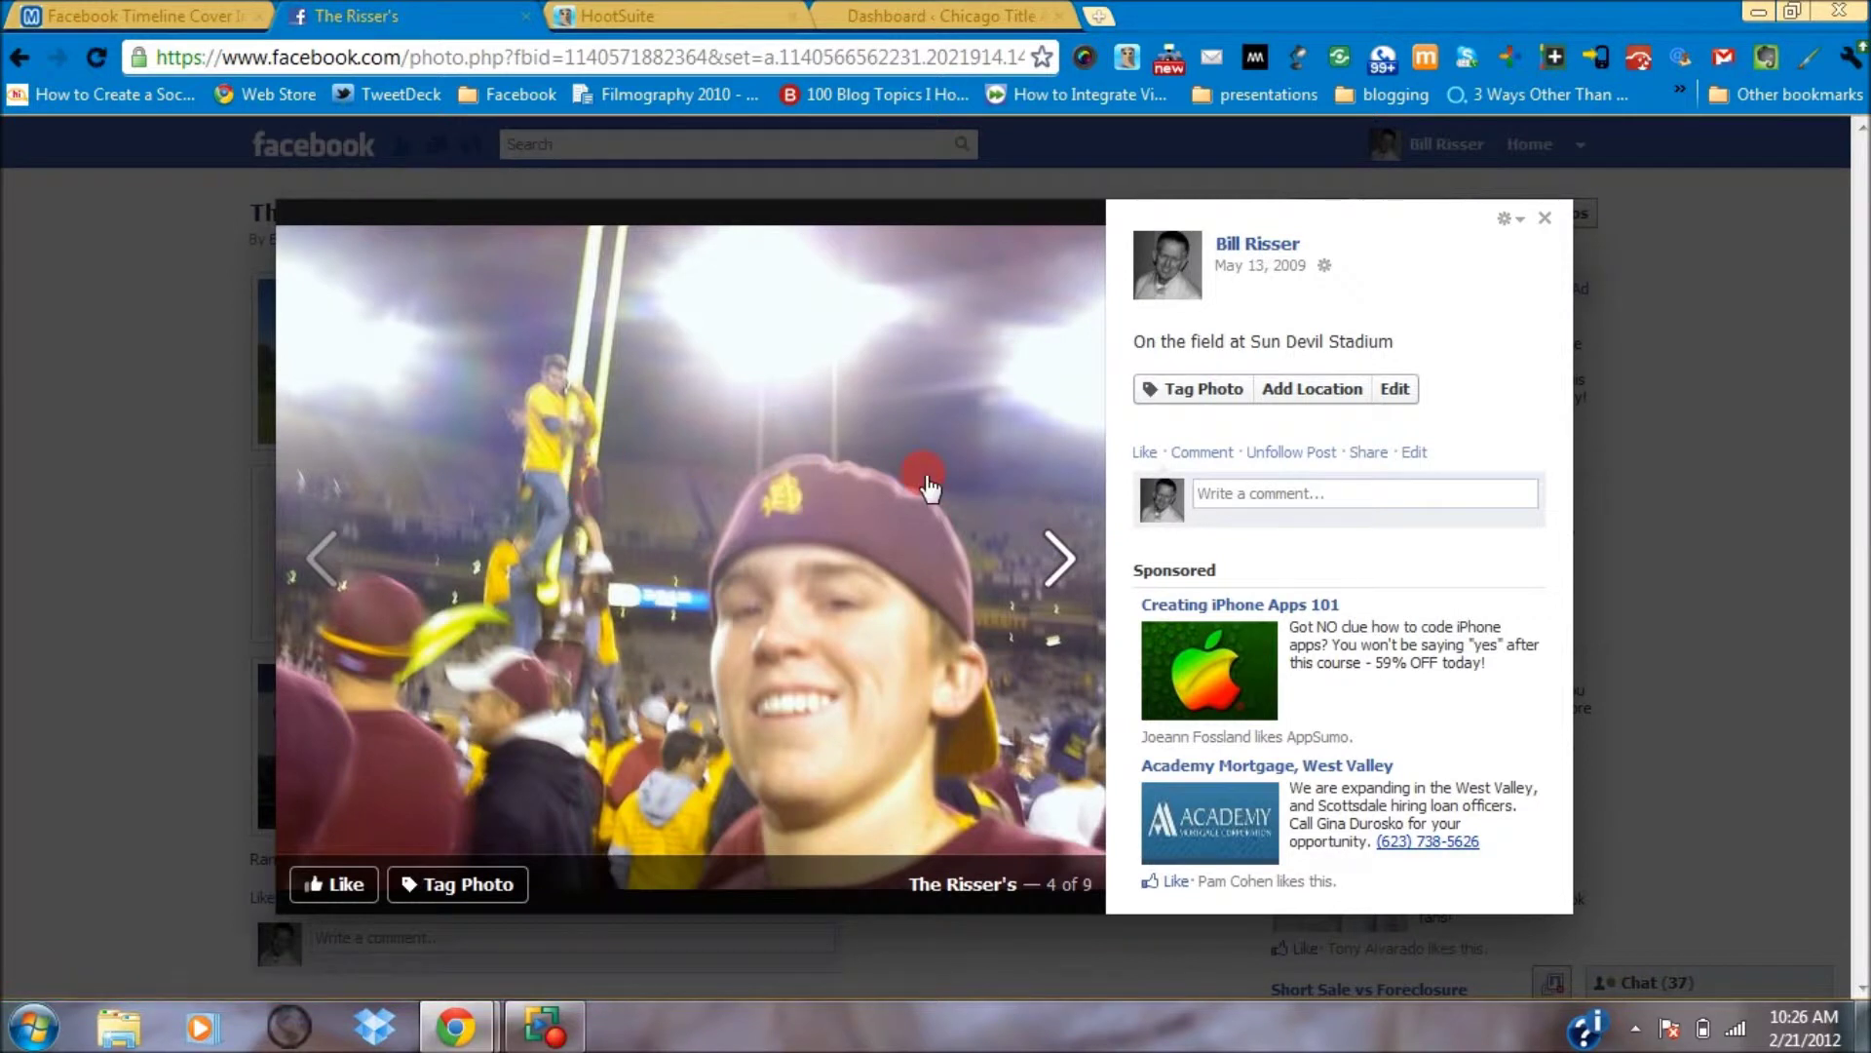
pyautogui.moveTo(1326, 268)
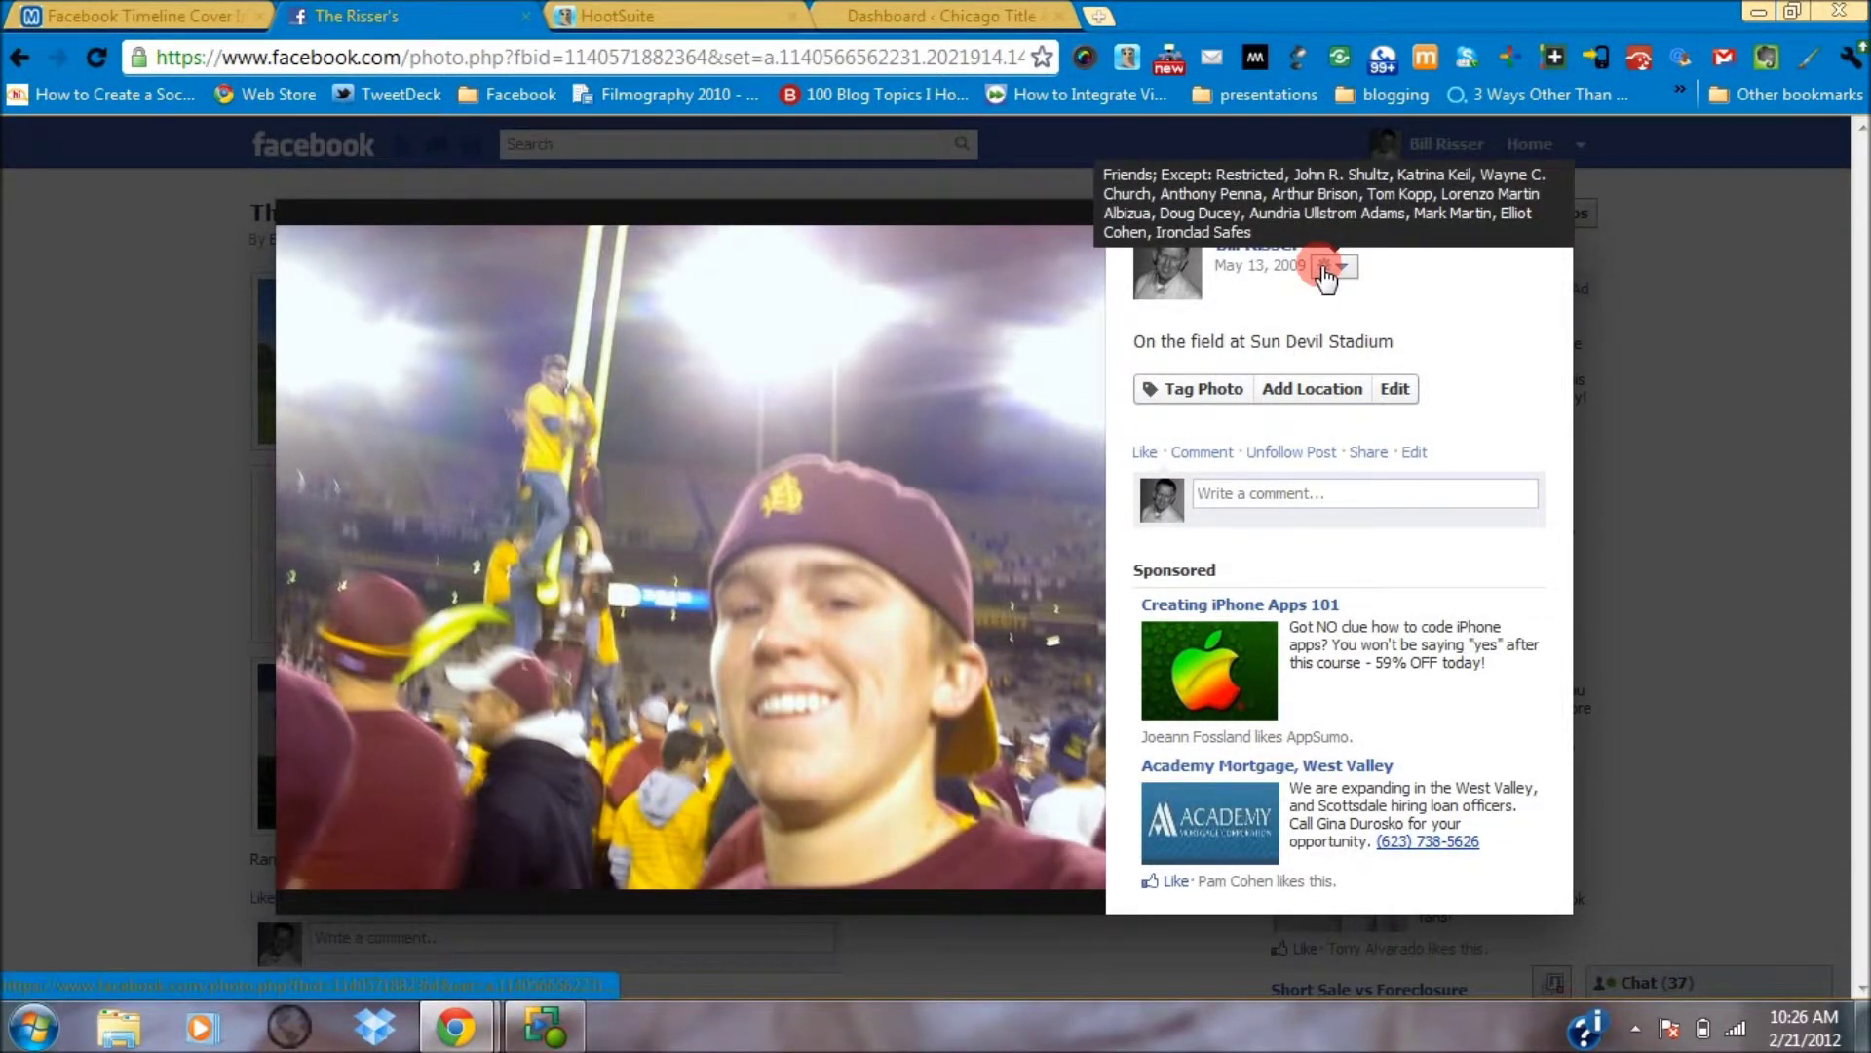
pyautogui.click(1327, 267)
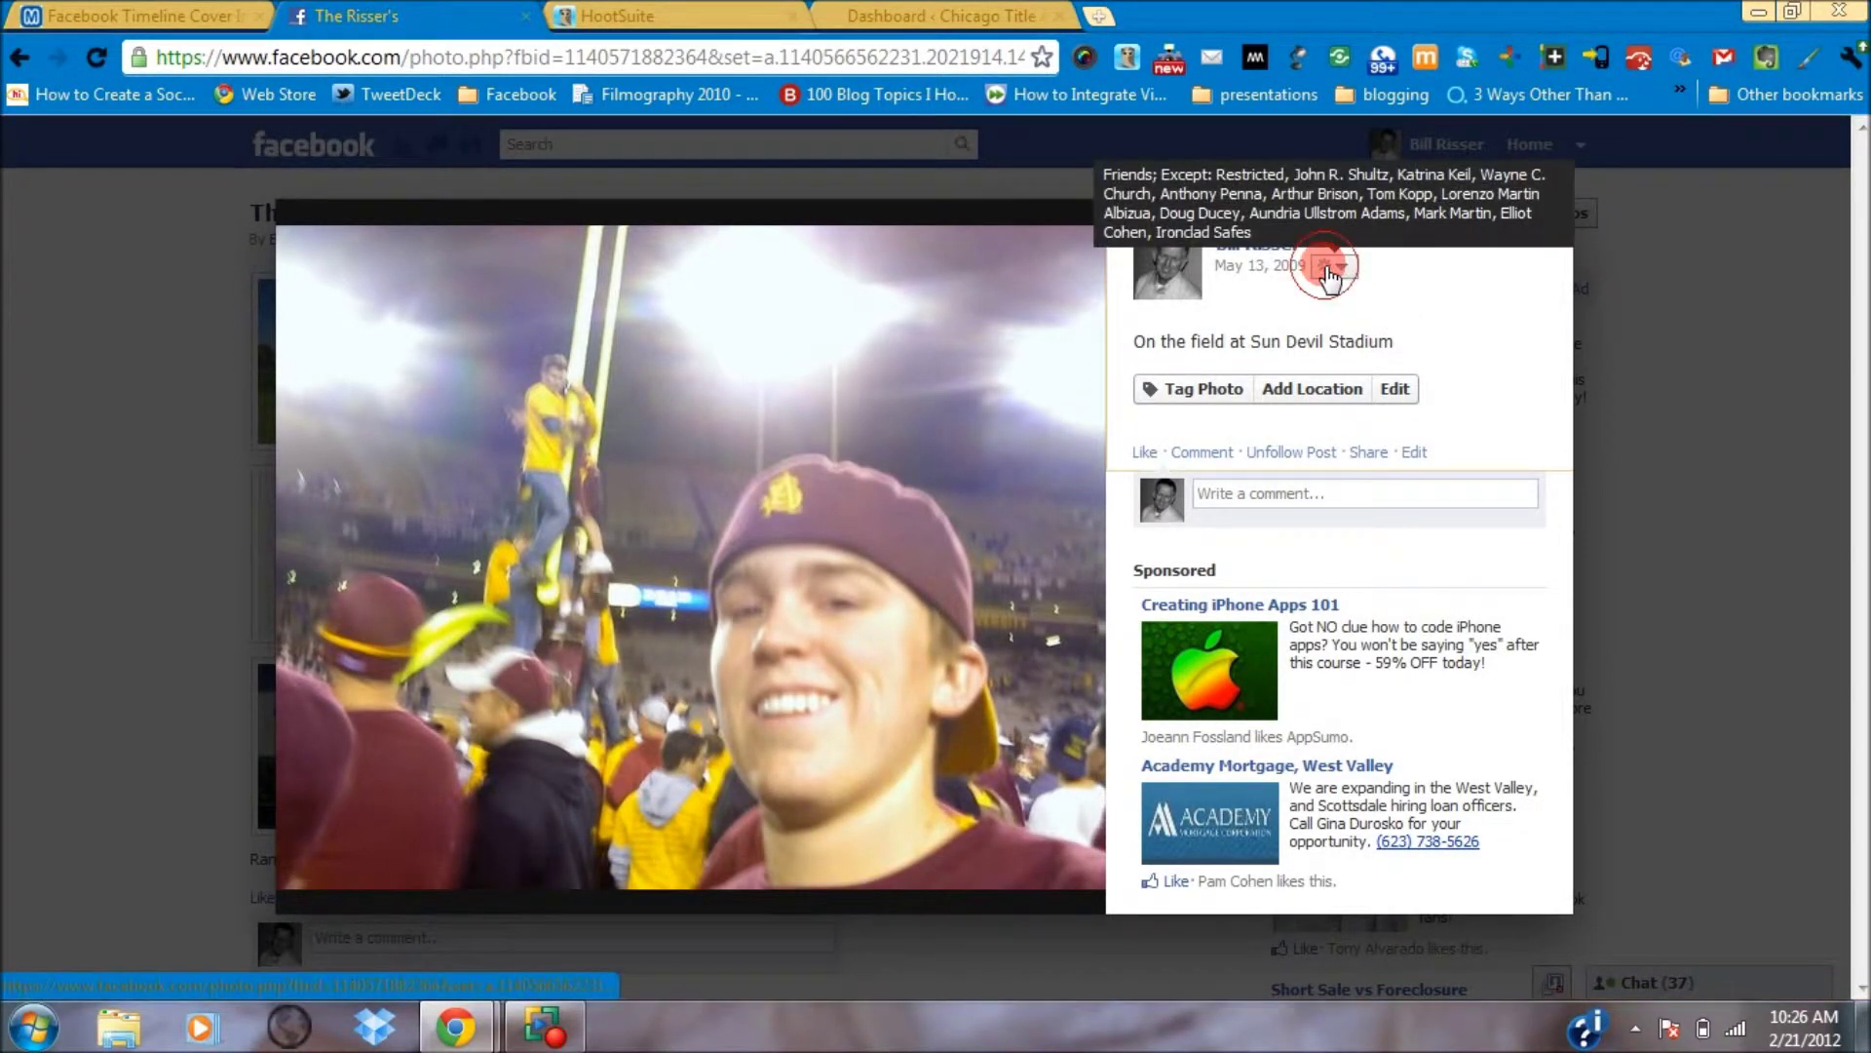
pyautogui.click(1331, 267)
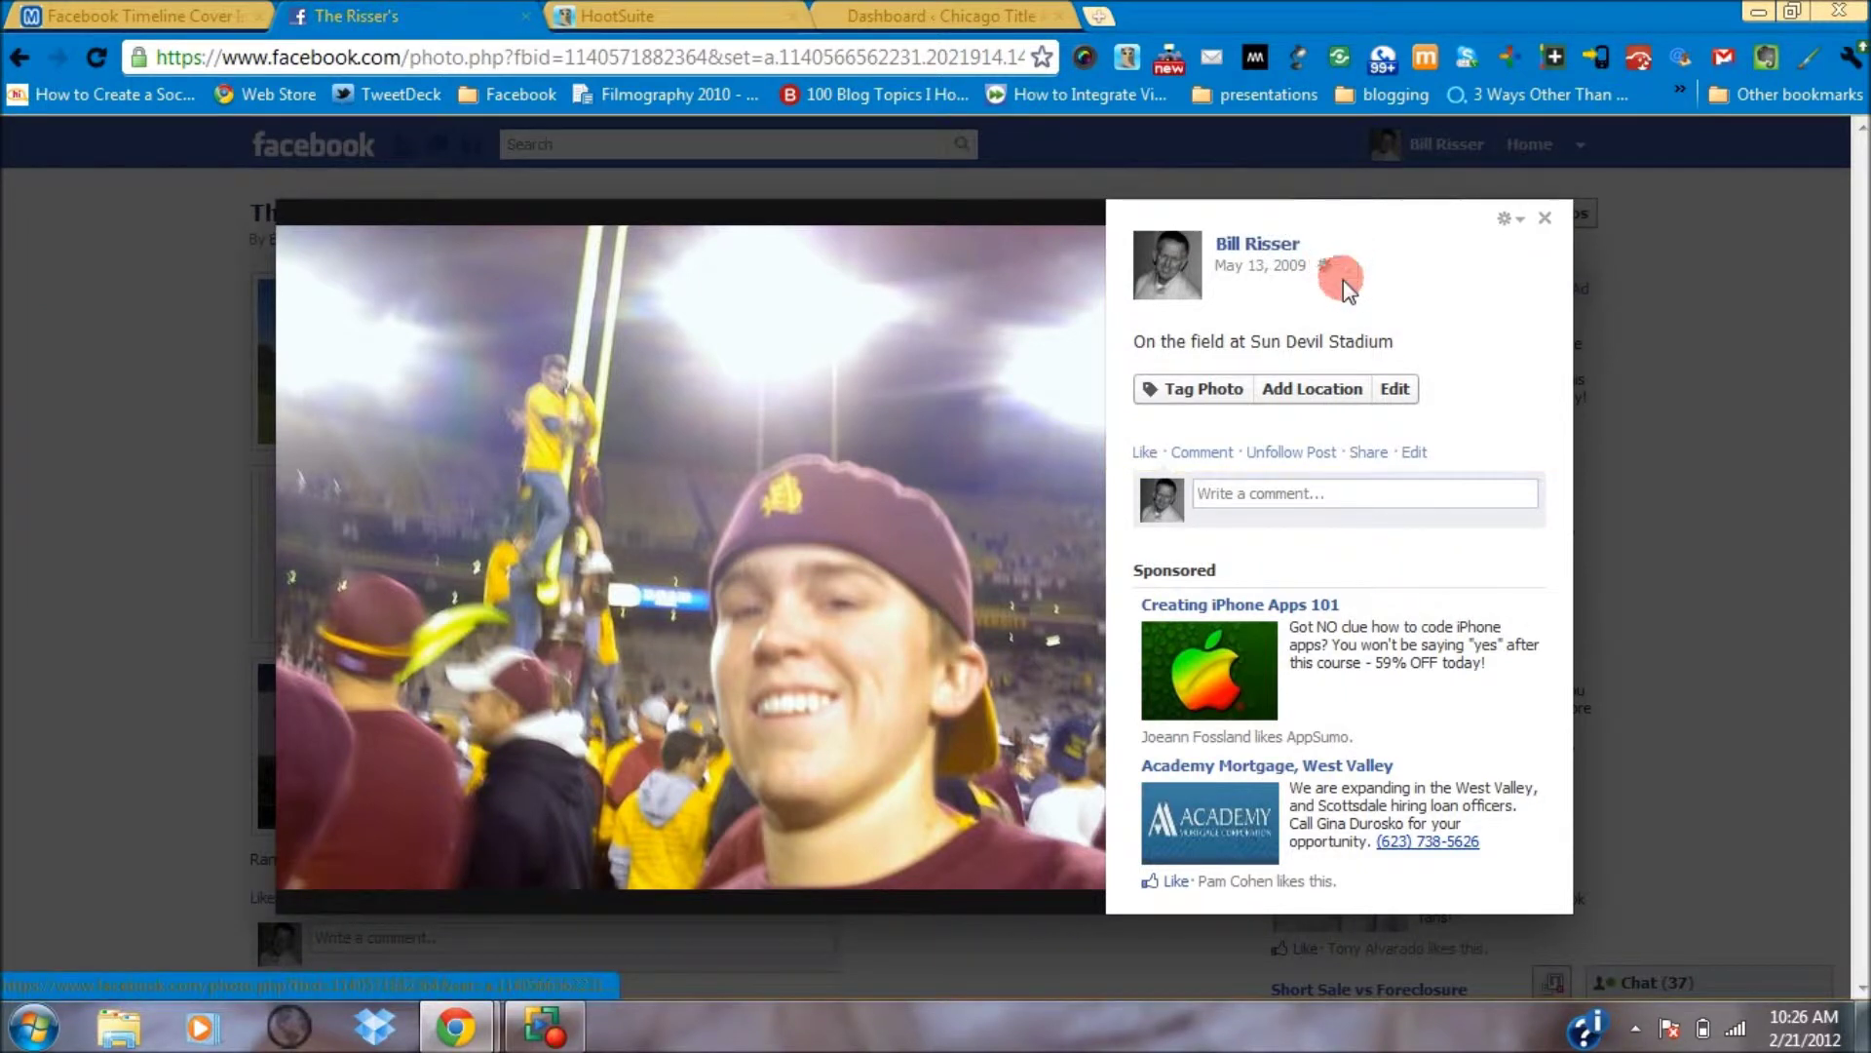
pyautogui.click(1327, 267)
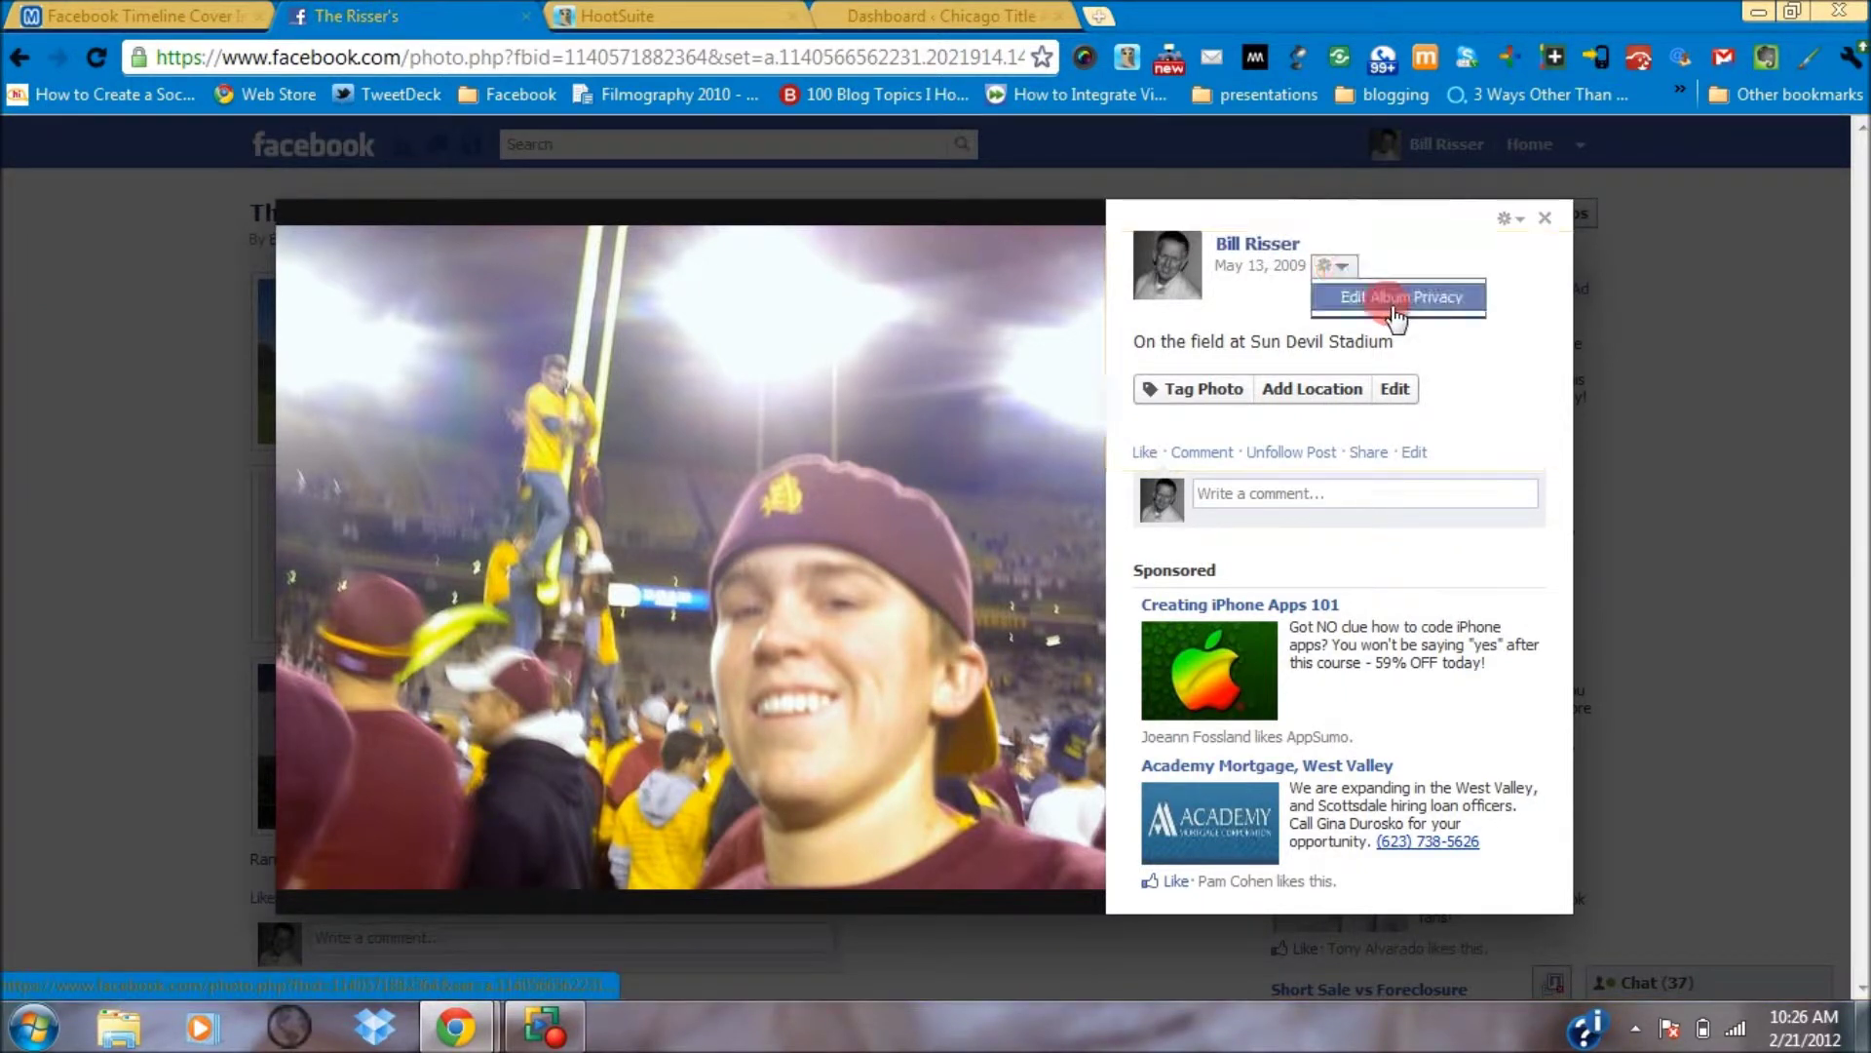
# Step: Open the Edit Album dialog for "The Risser's" to review its Custom privacy
pyautogui.click(1652, 477)
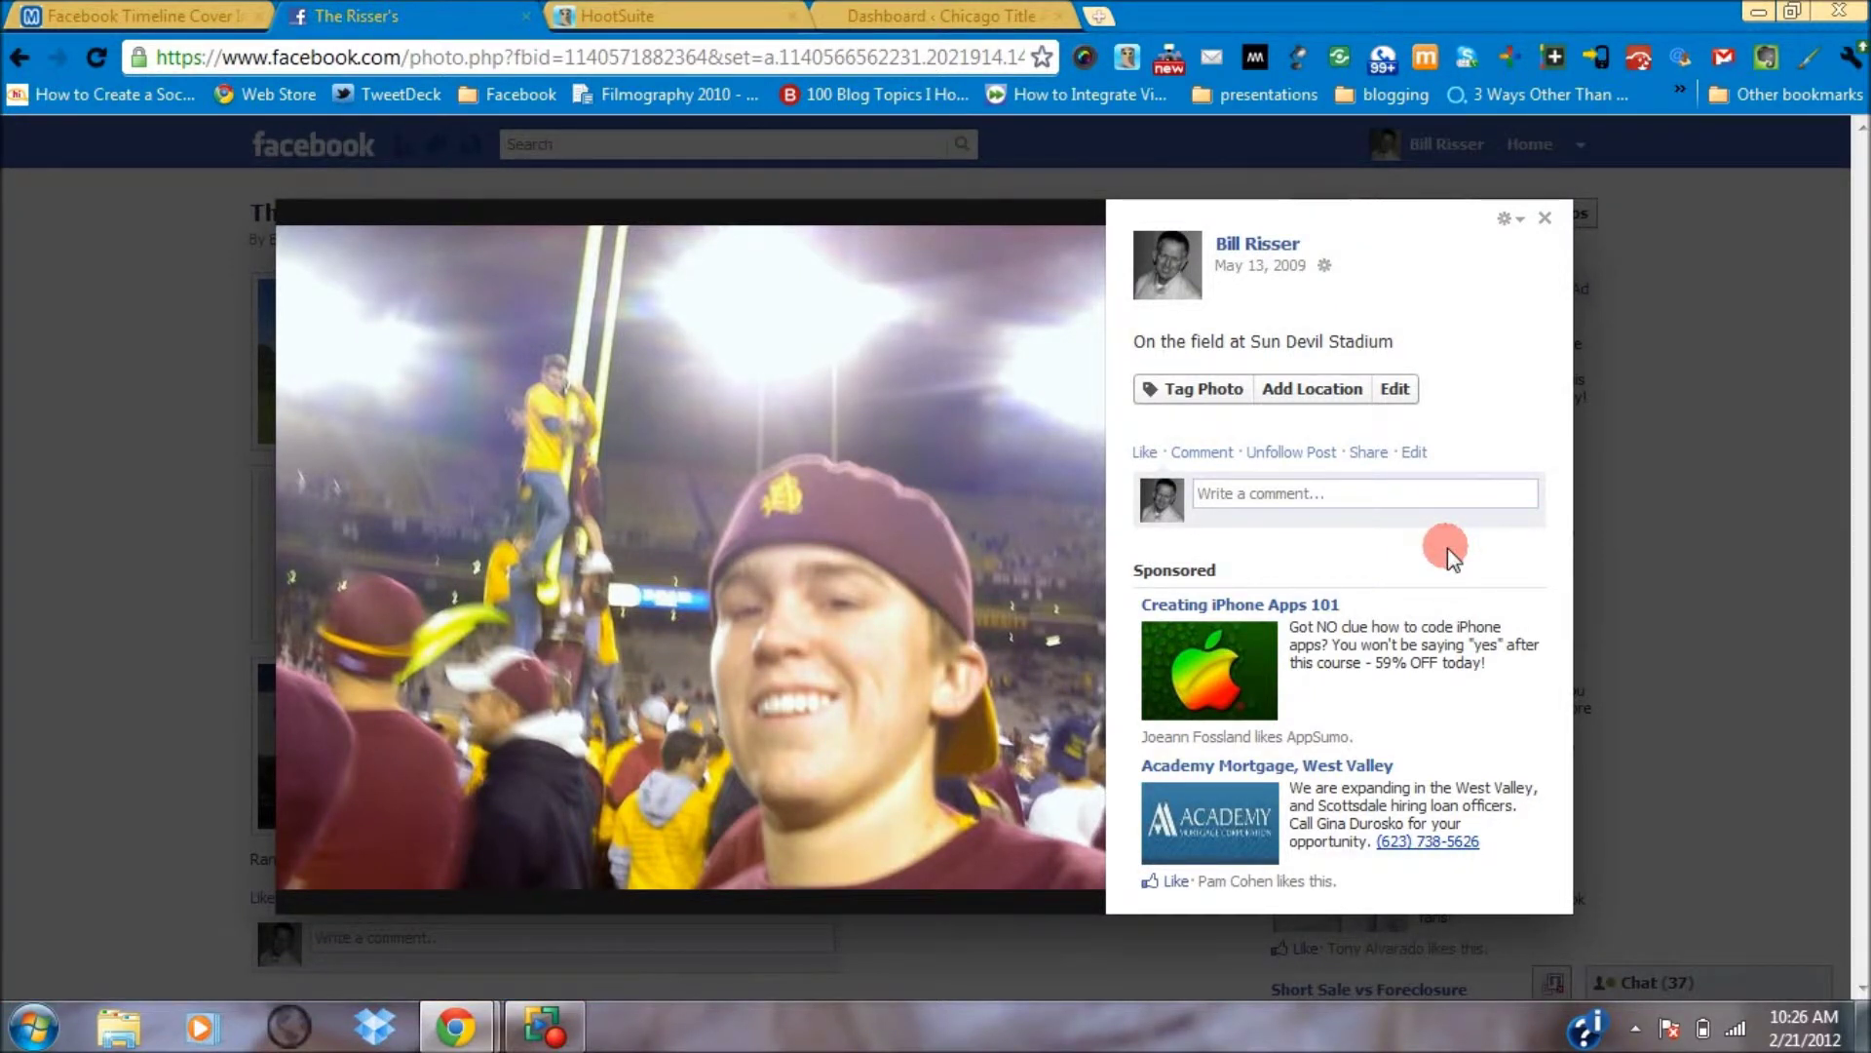
pyautogui.click(1324, 265)
pyautogui.click(1354, 305)
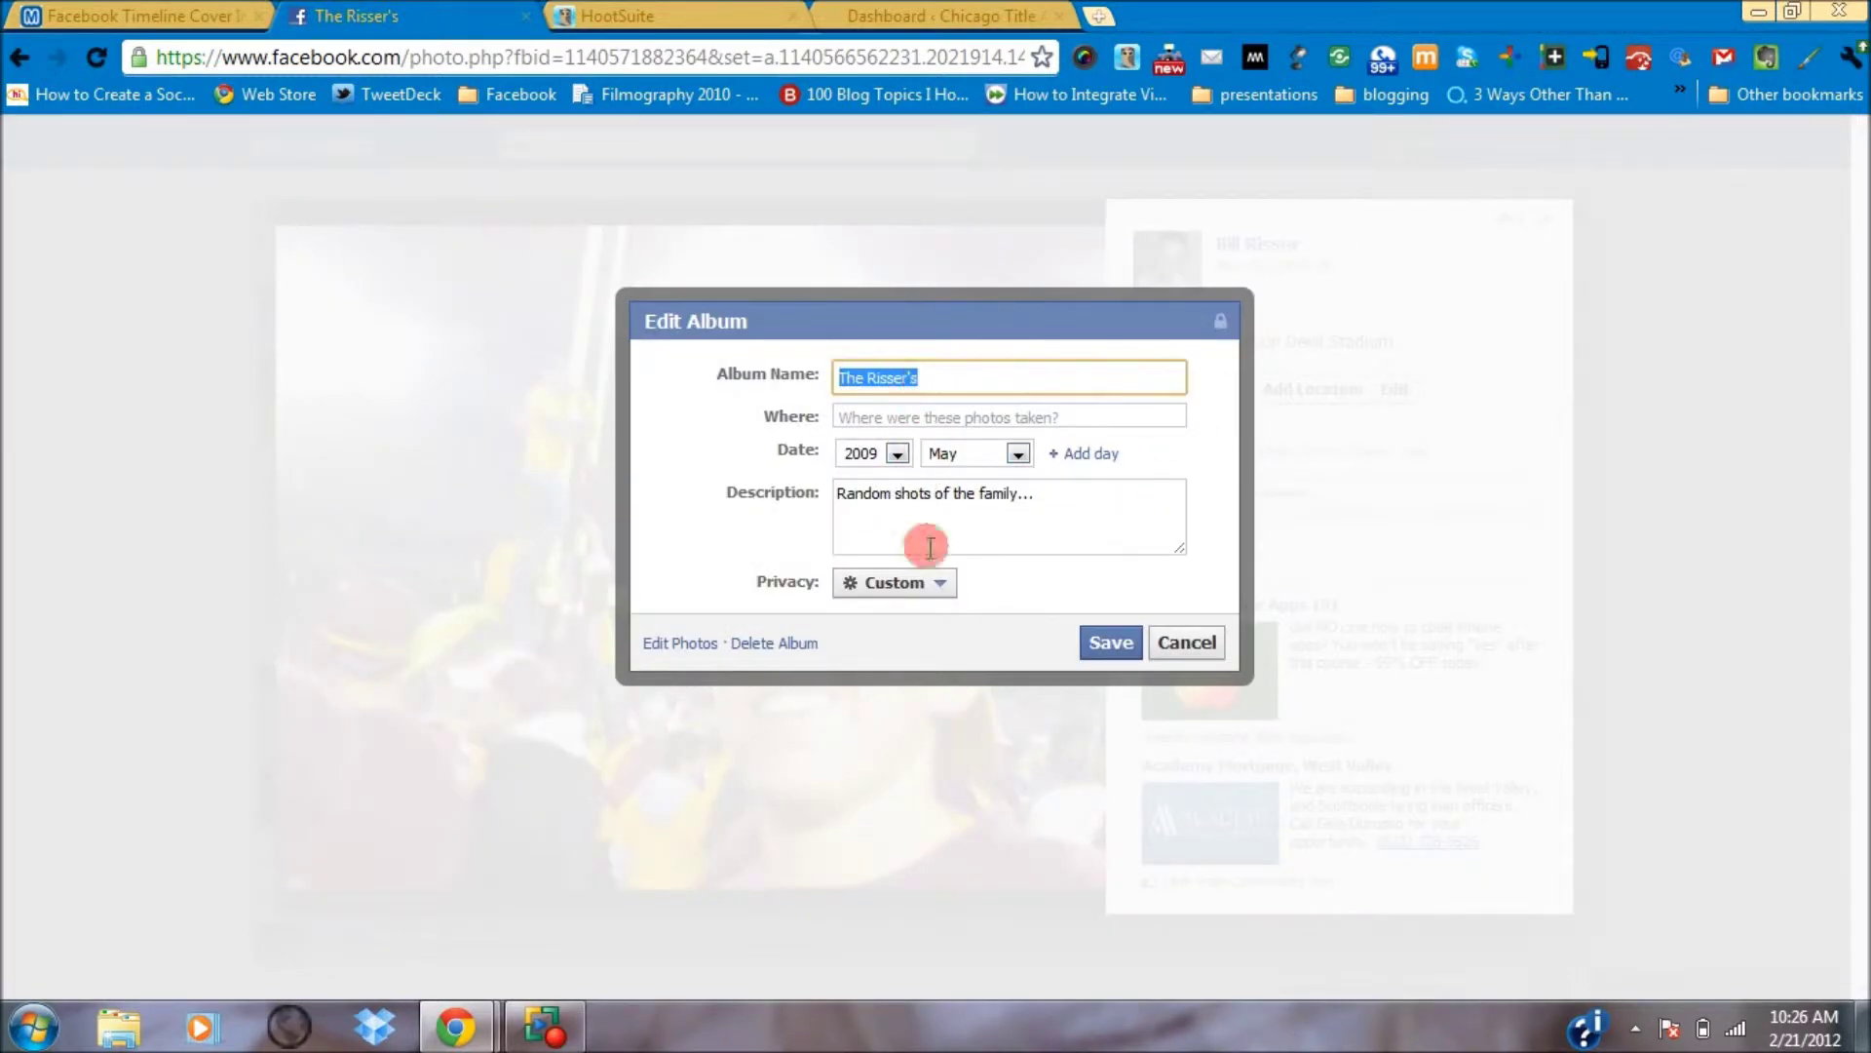
# Step: Review the album audience choices, save with privacy still Custom, and go back to the photo grid
pyautogui.click(940, 585)
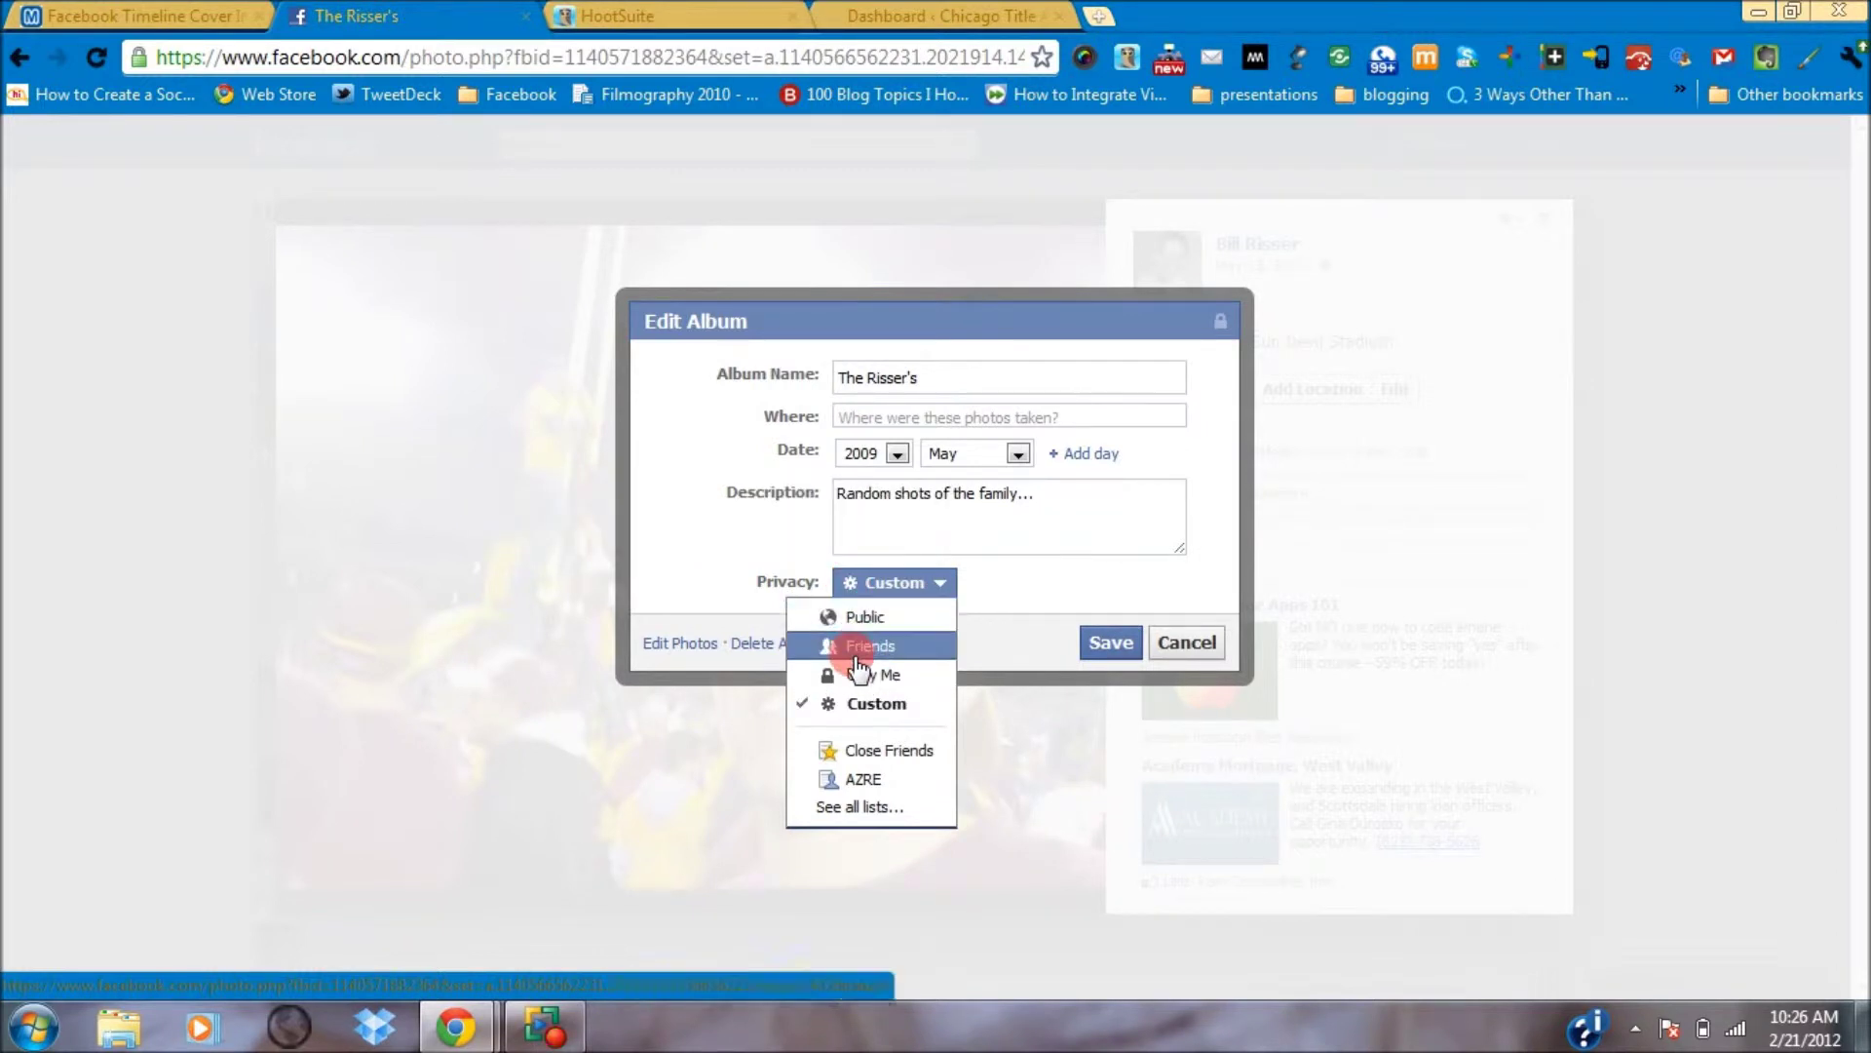
pyautogui.click(1097, 643)
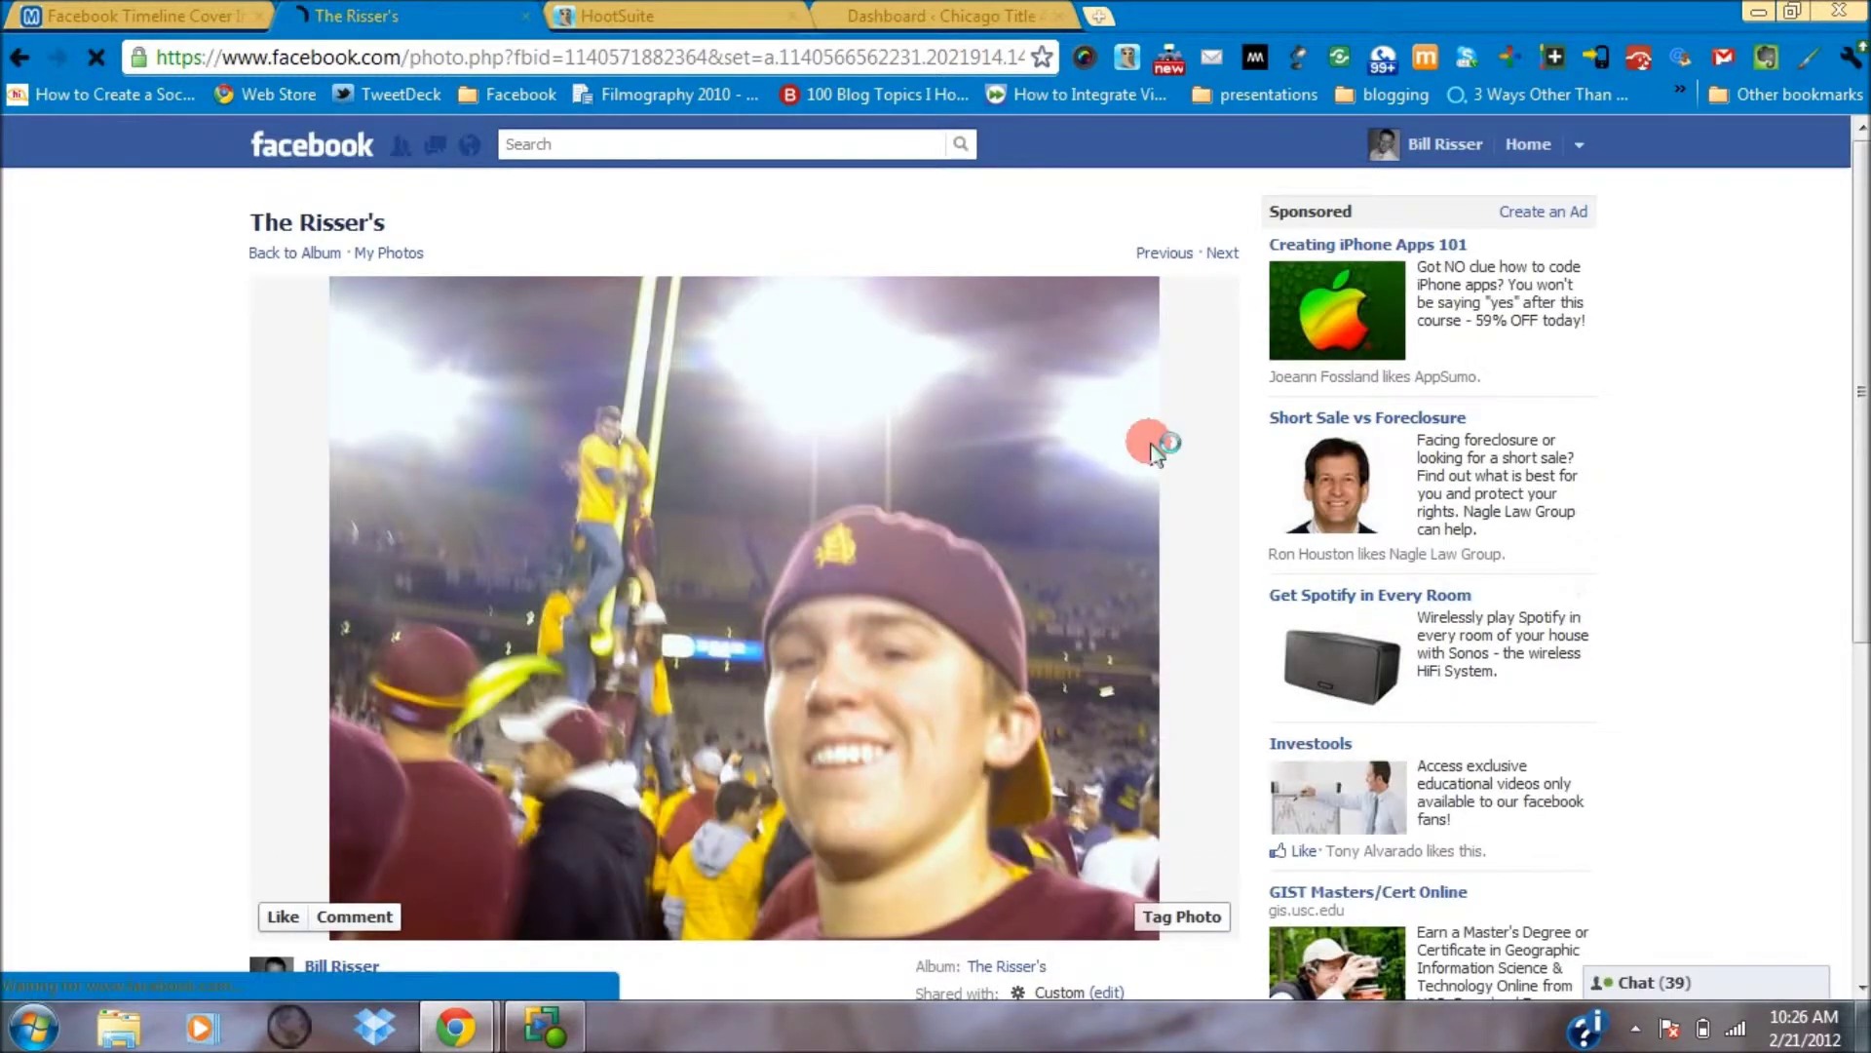
pyautogui.click(18, 58)
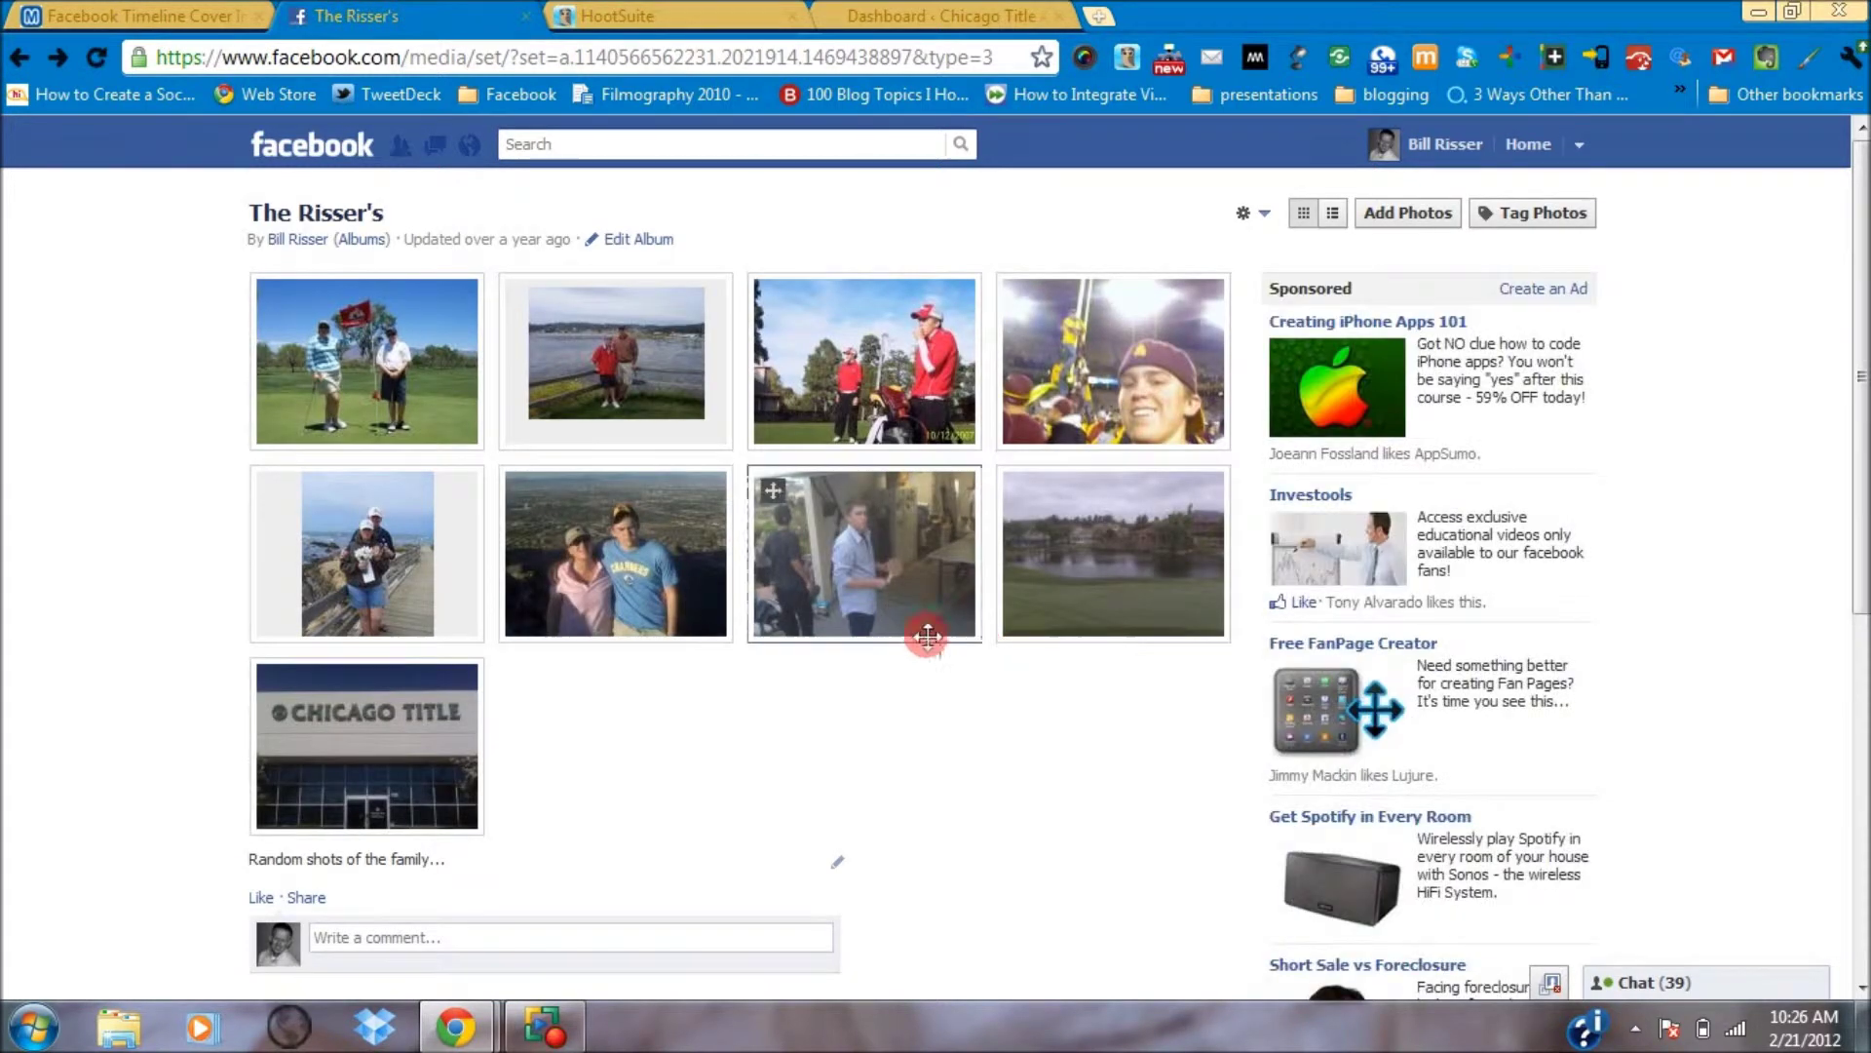
# Step: Go back to the albums, open Mobile Uploads, and view the "Where am I?" lake photo
pyautogui.click(19, 58)
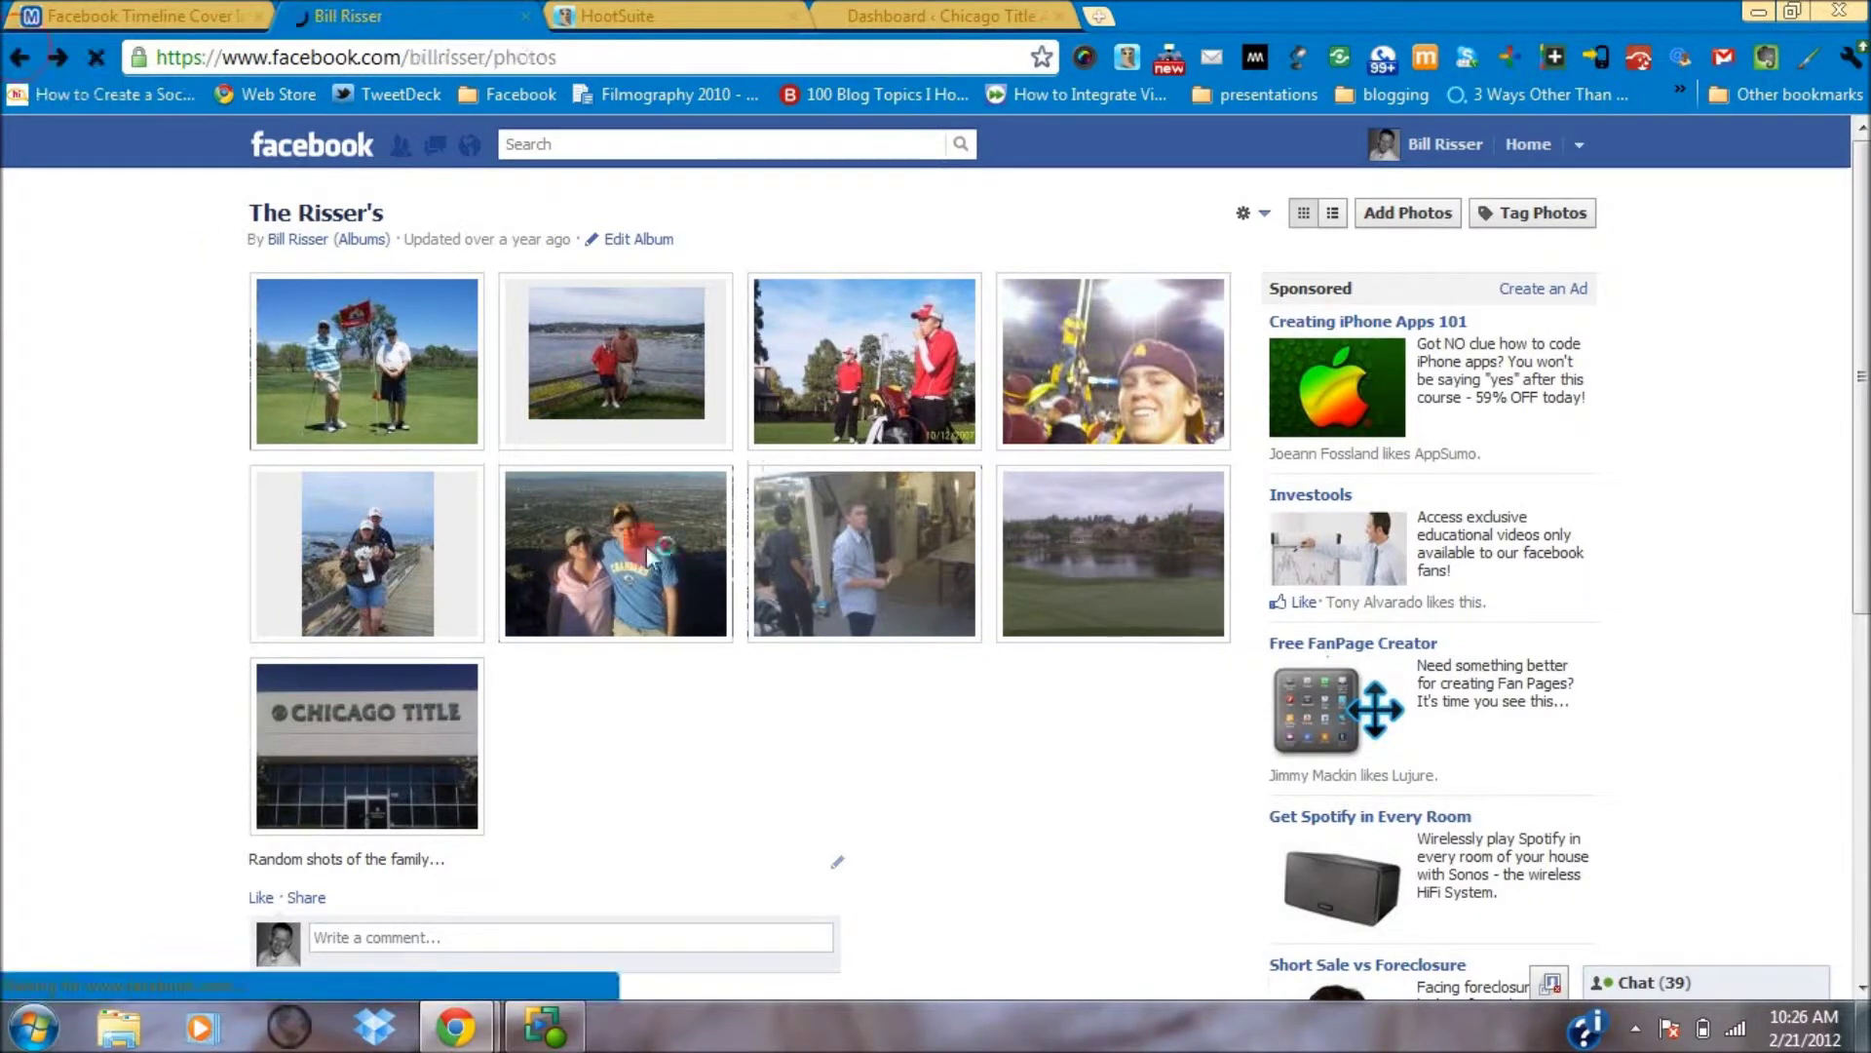
pyautogui.click(464, 586)
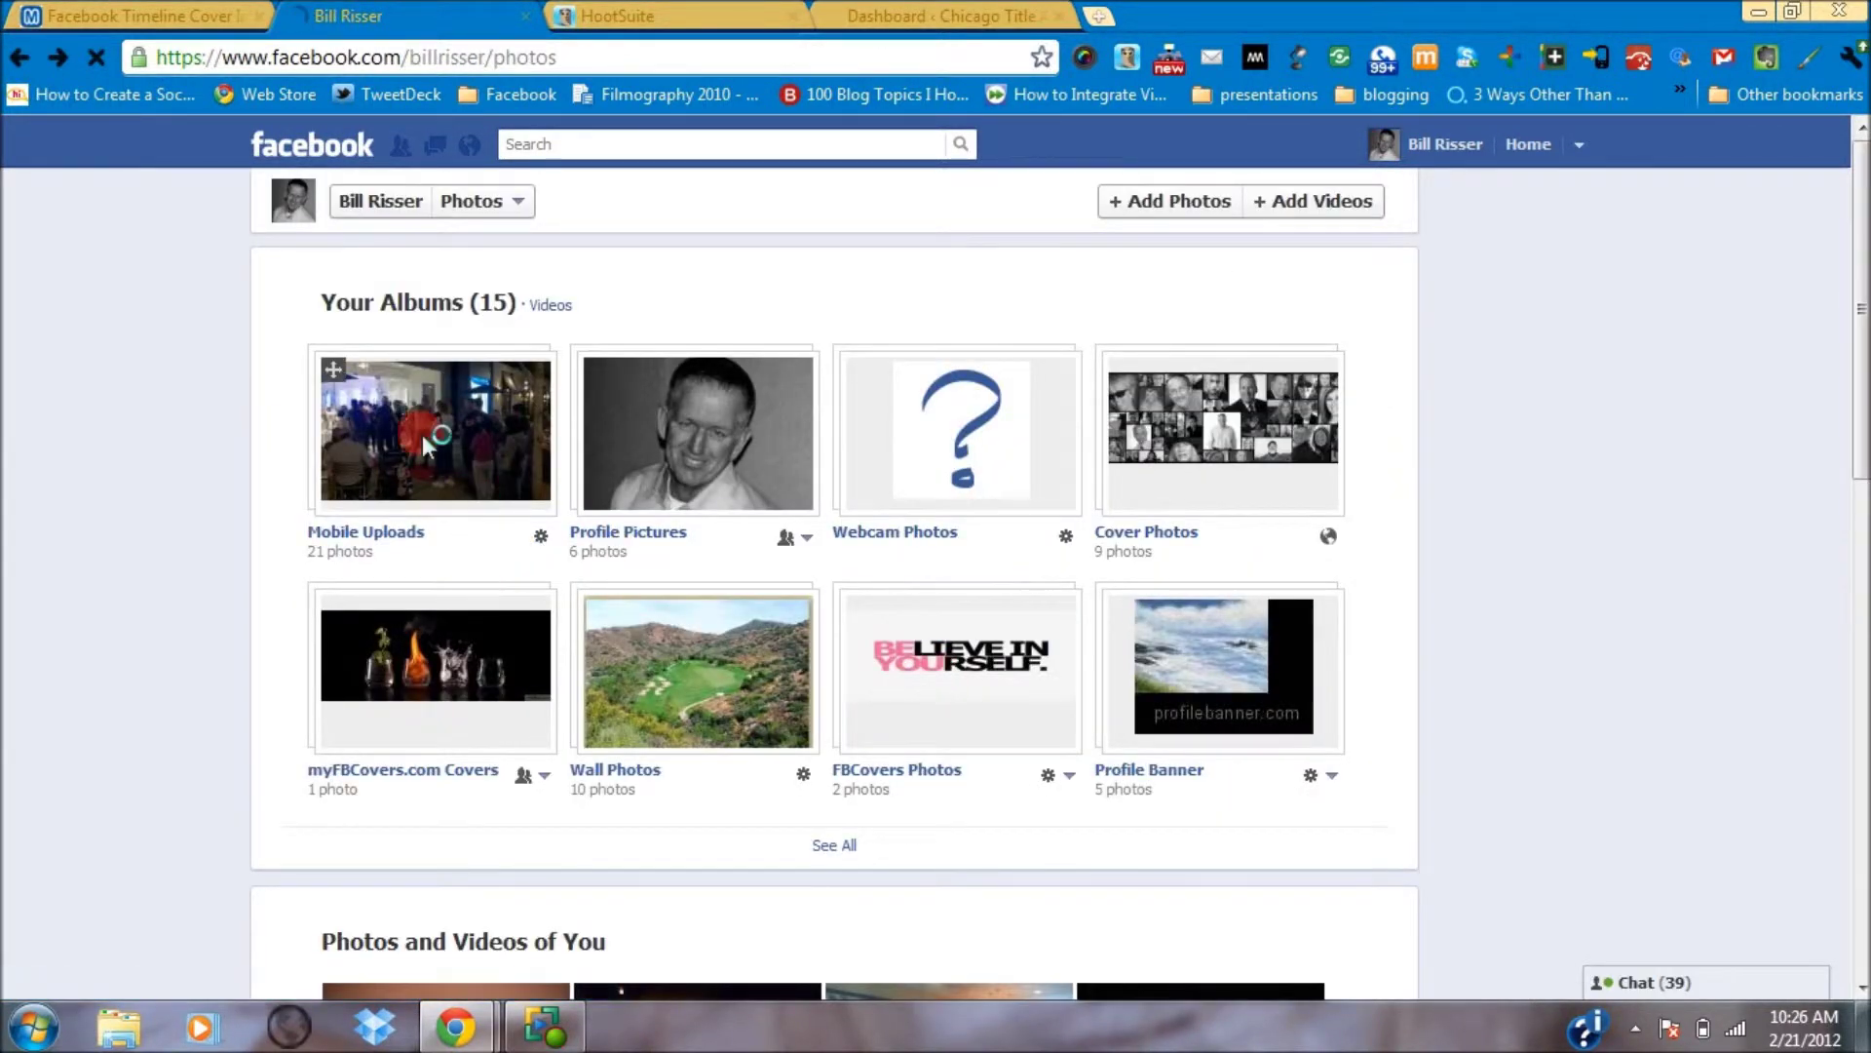
pyautogui.scroll(-5, 423, 435)
pyautogui.scroll(5, 481, 397)
pyautogui.click(457, 413)
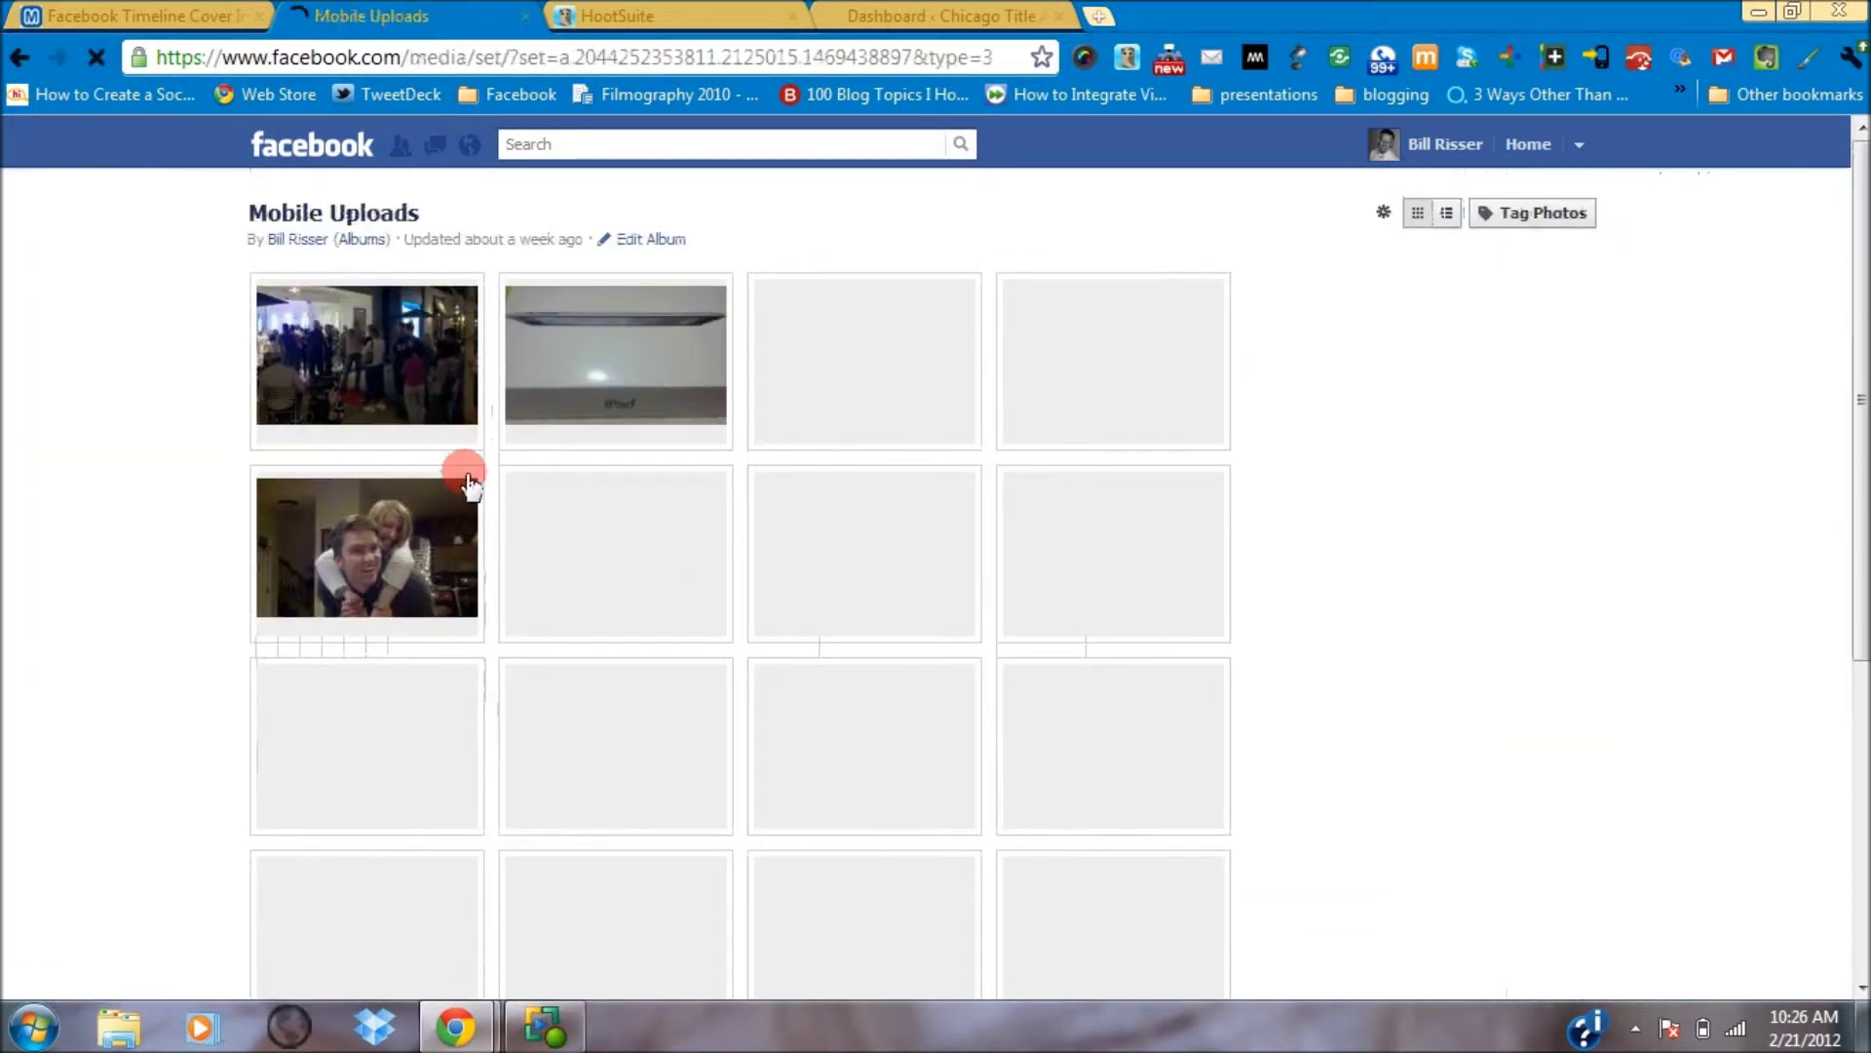
pyautogui.click(874, 366)
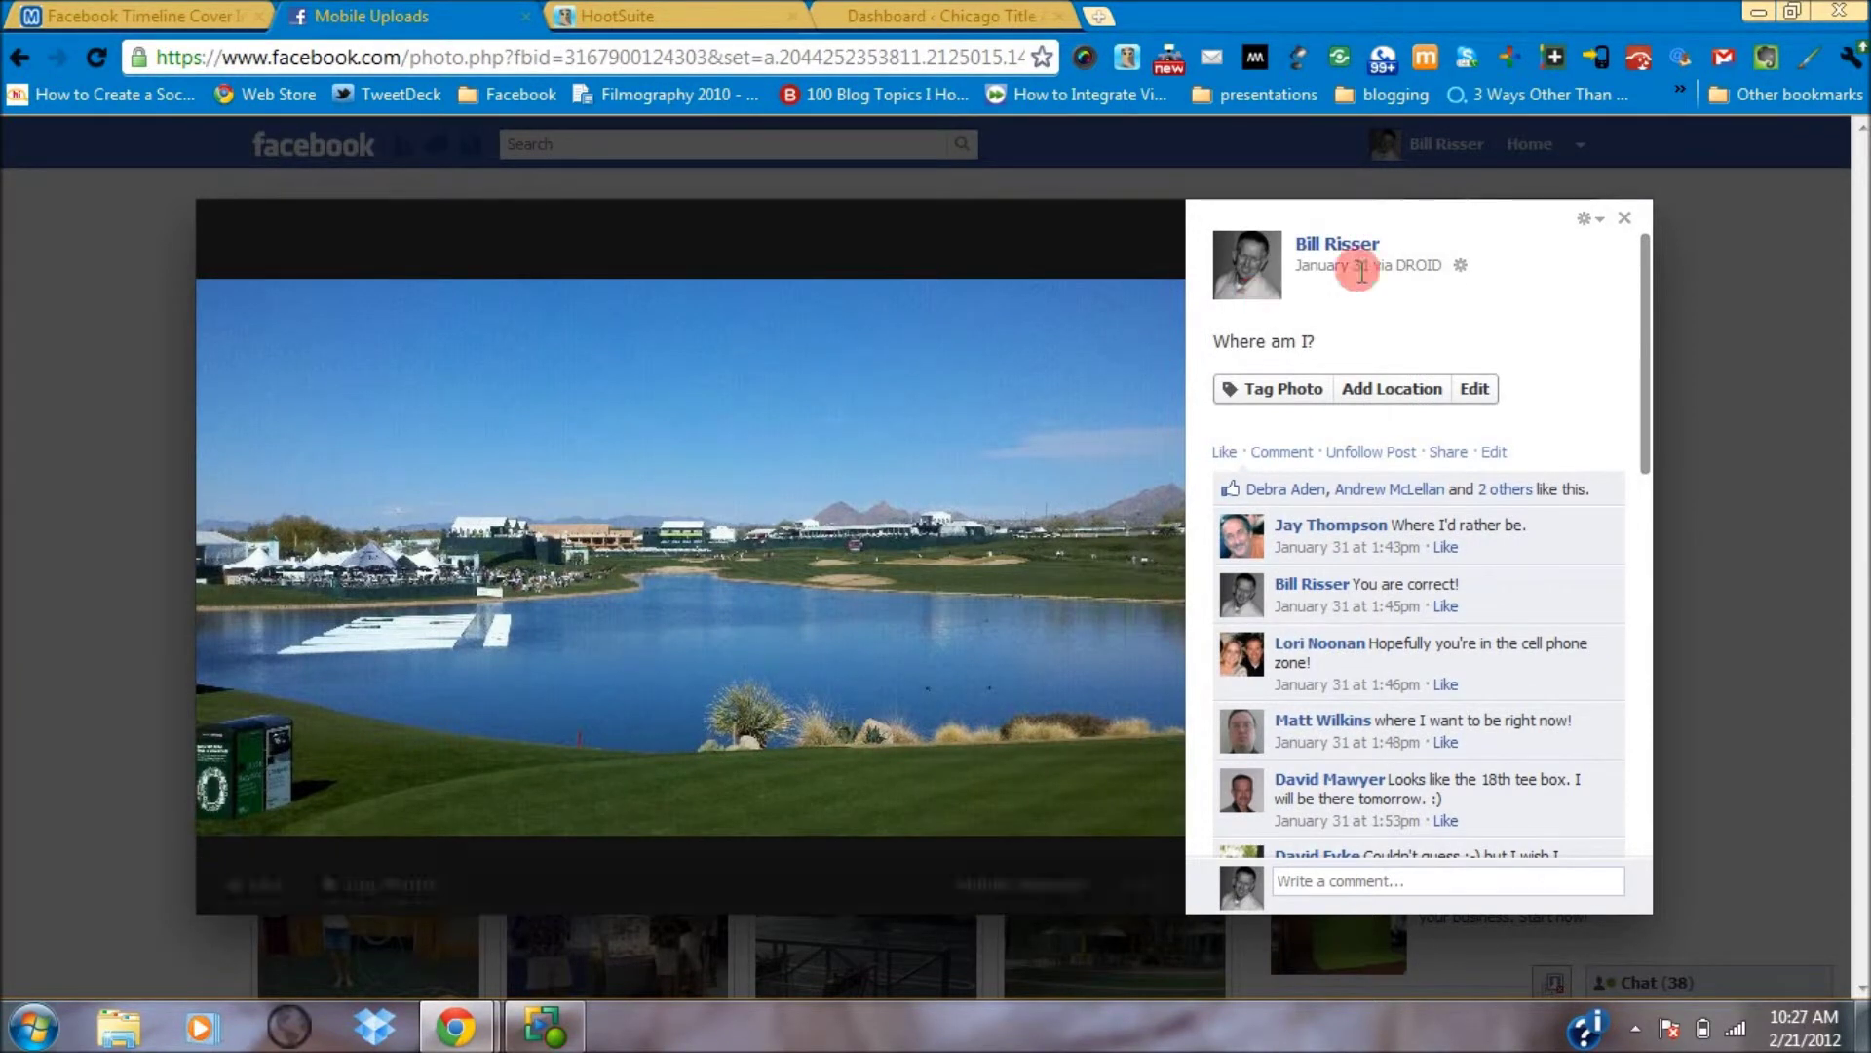
# Step: Check the lake photo's audience, leave it Custom, and return to the Photos album list
pyautogui.click(1475, 268)
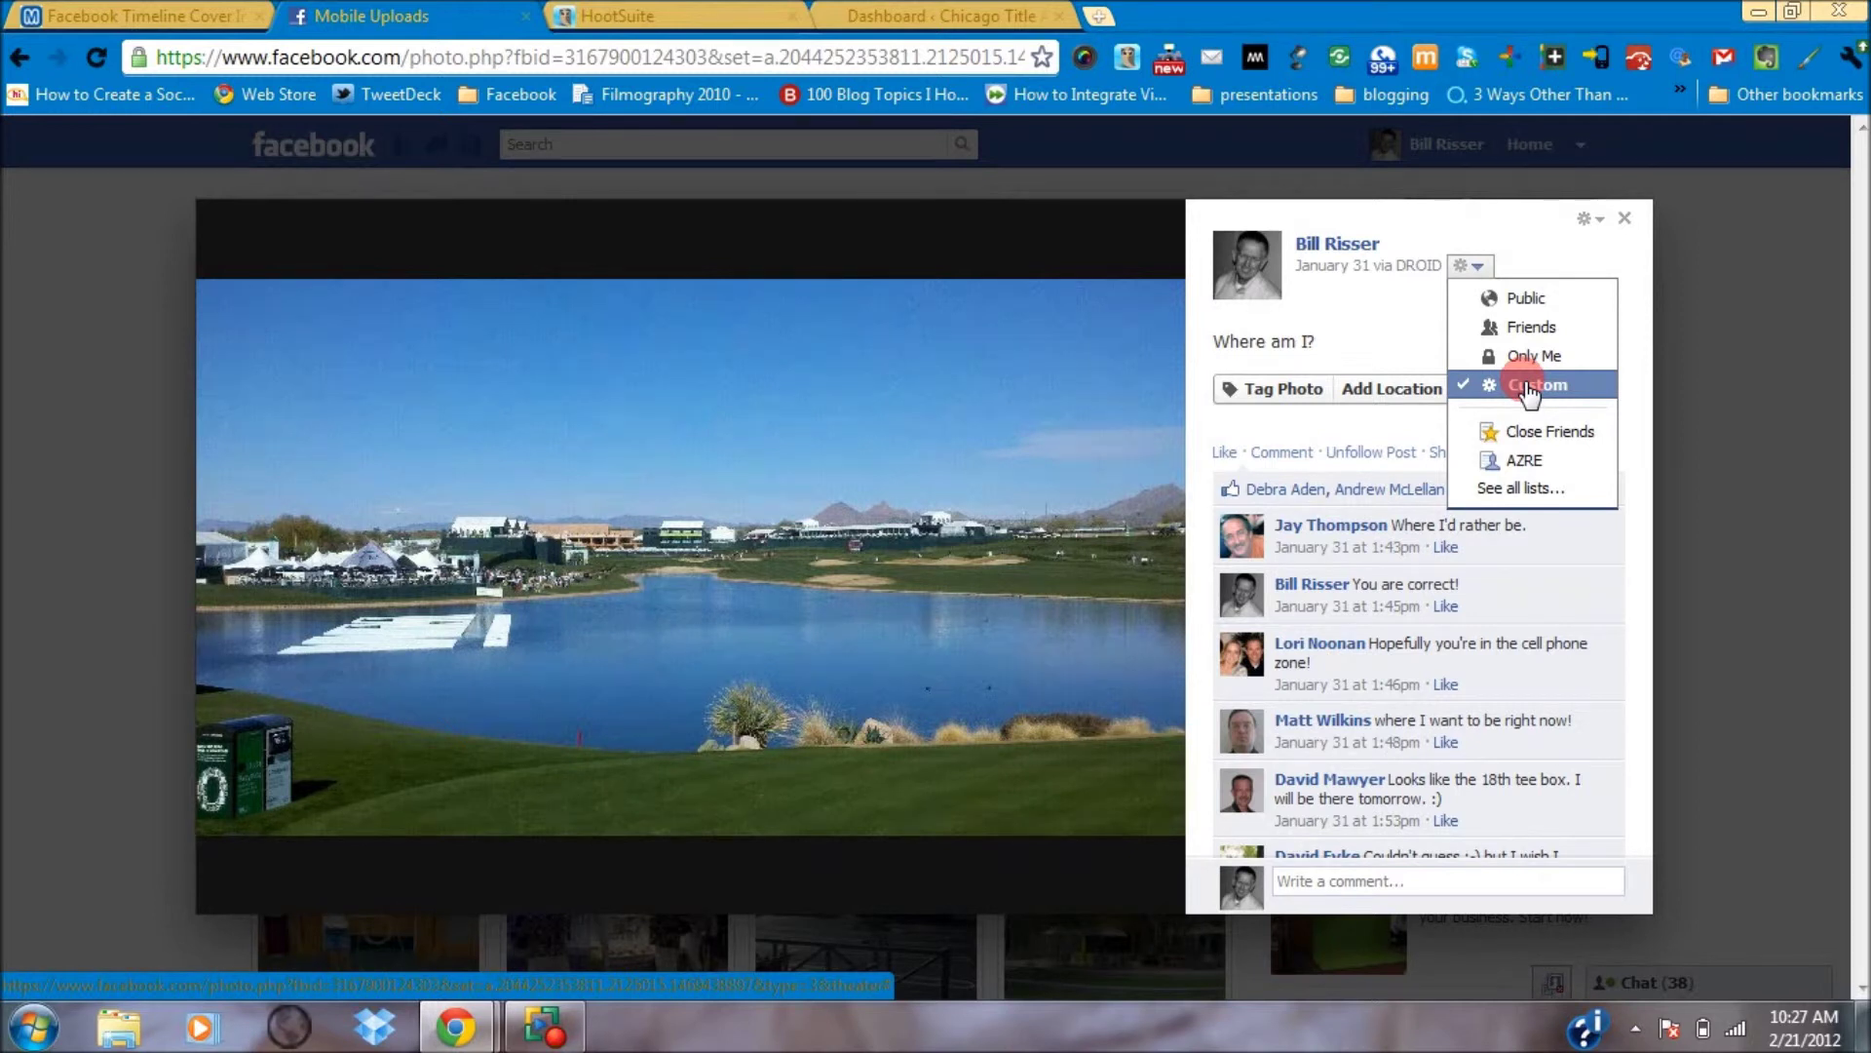
pyautogui.click(1624, 218)
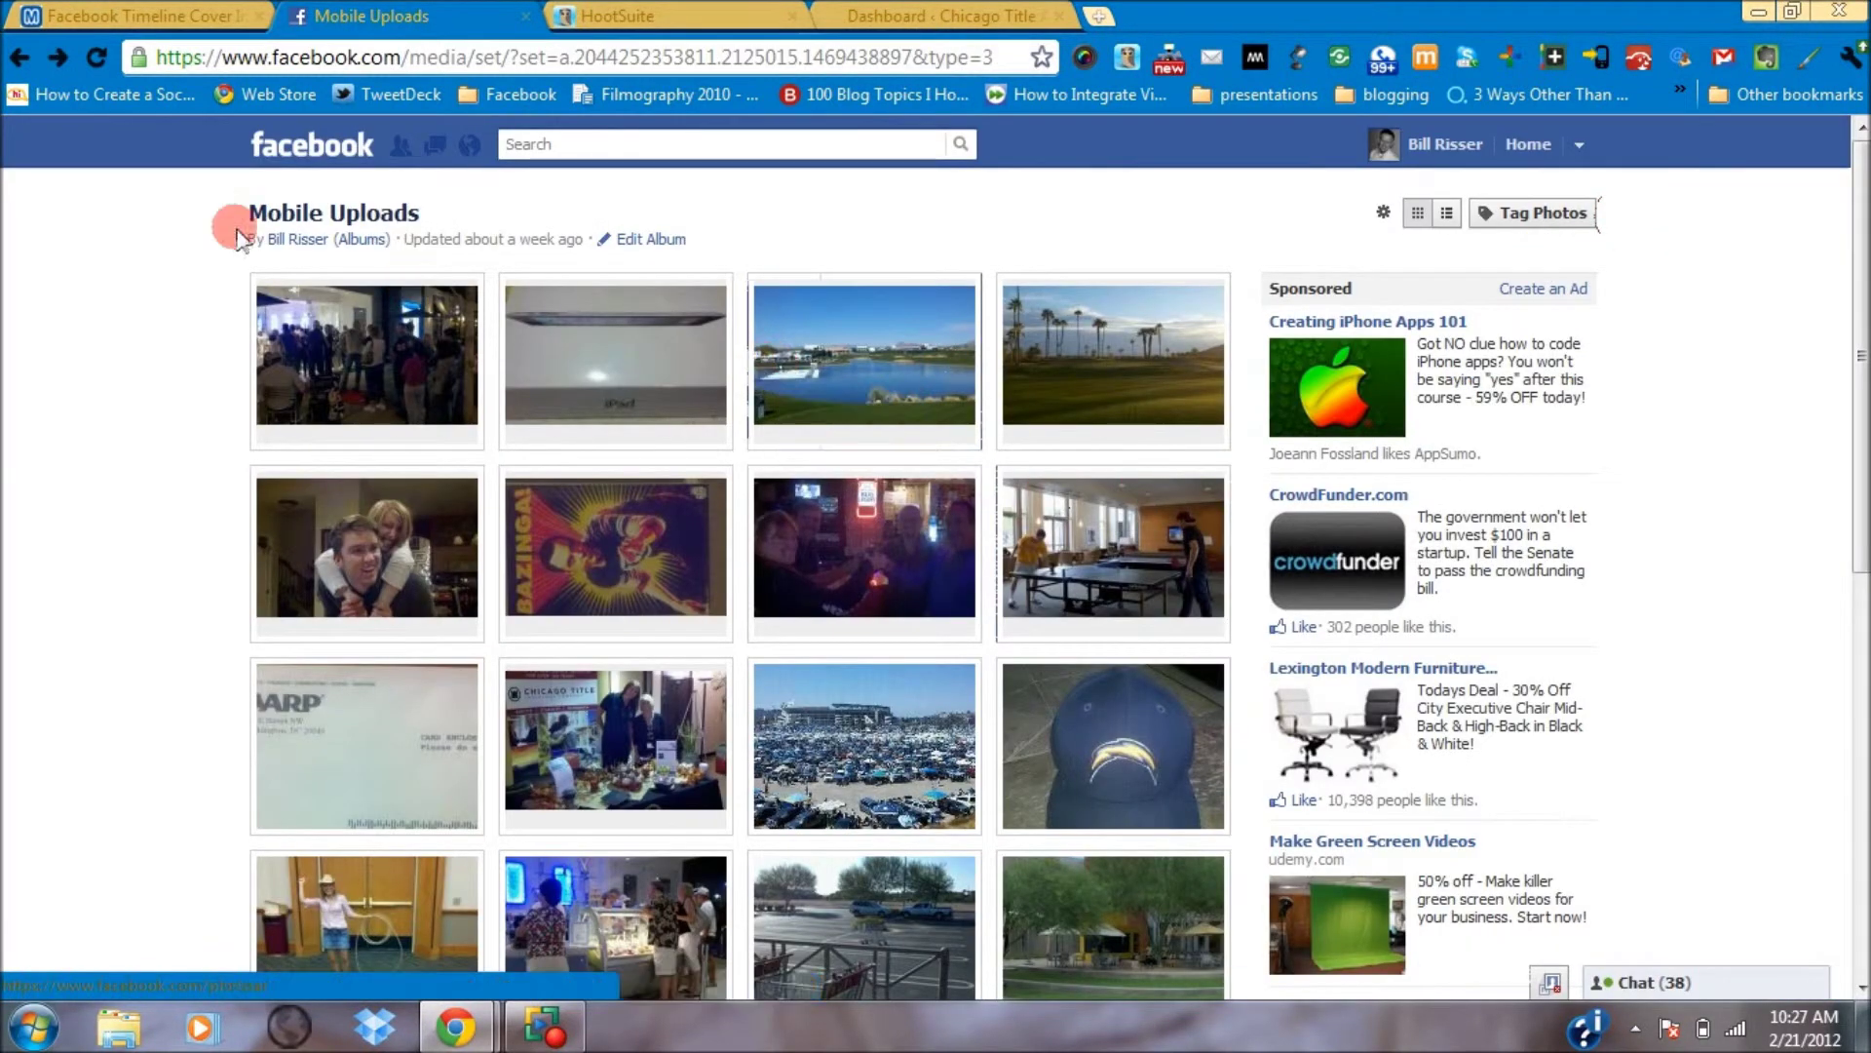
pyautogui.click(17, 59)
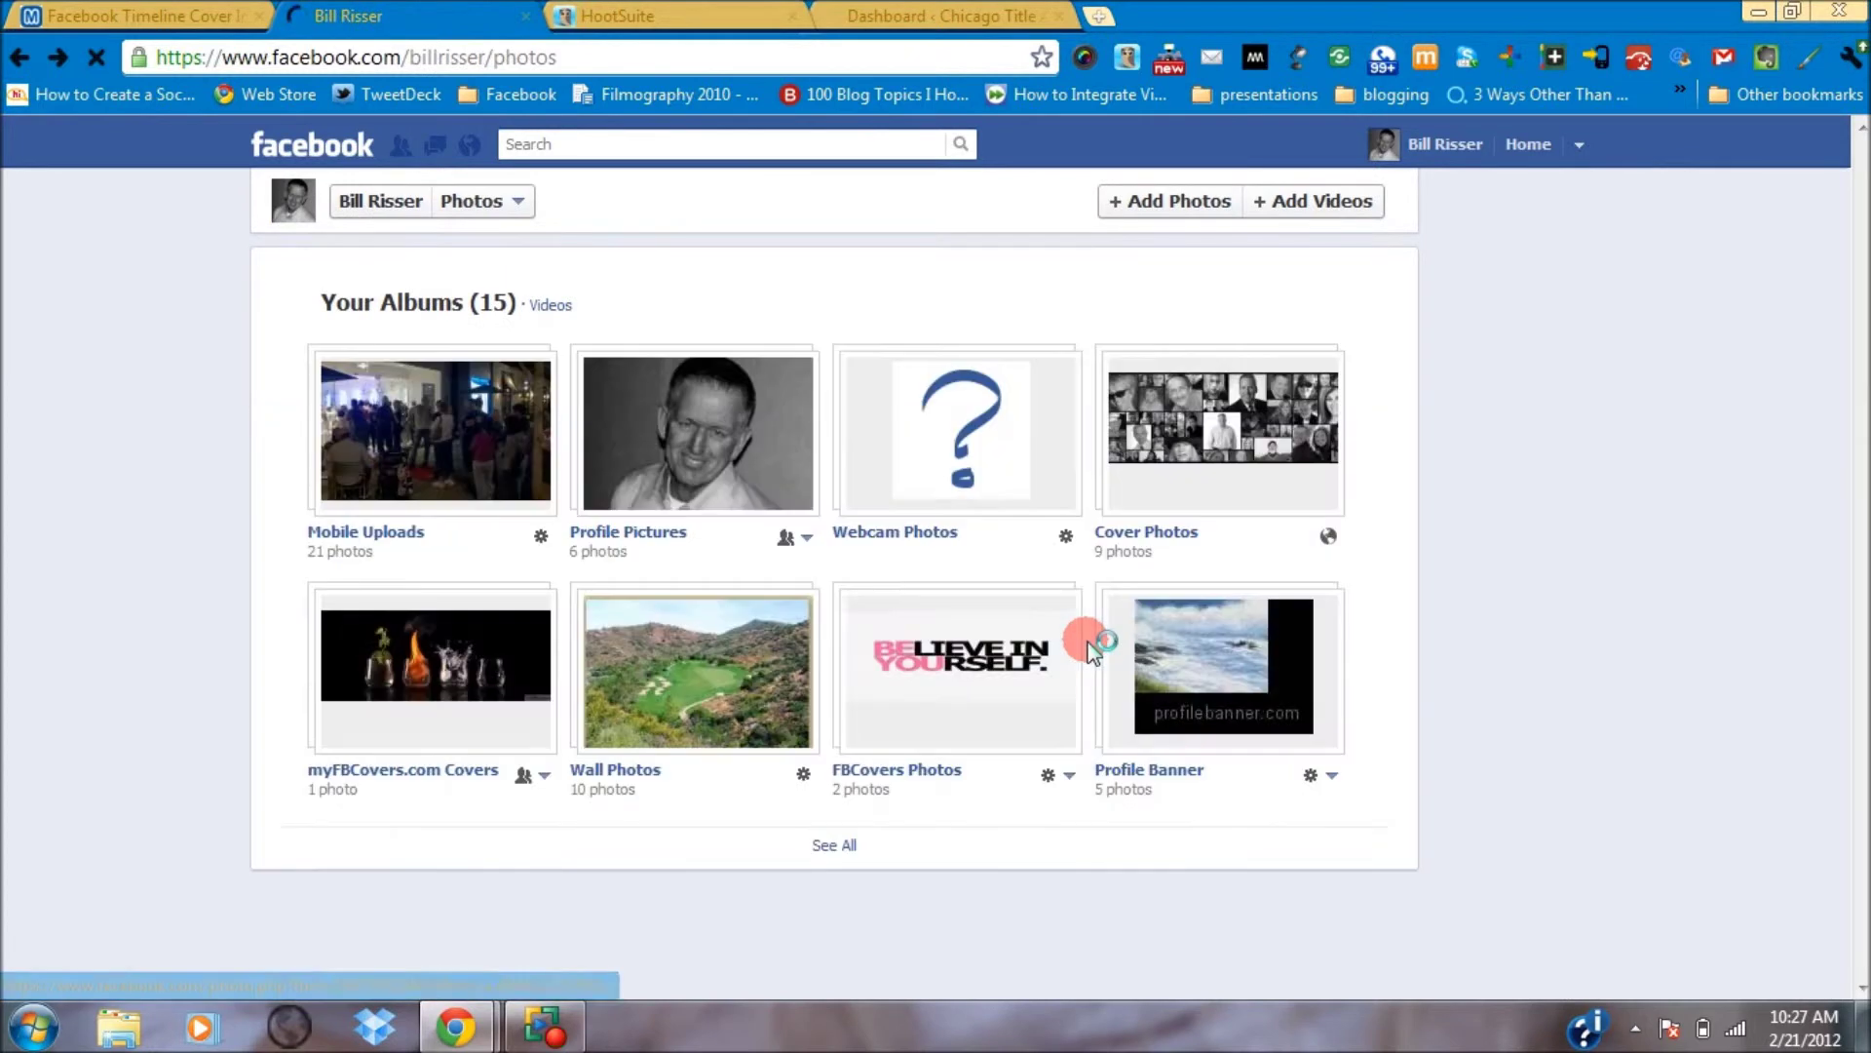